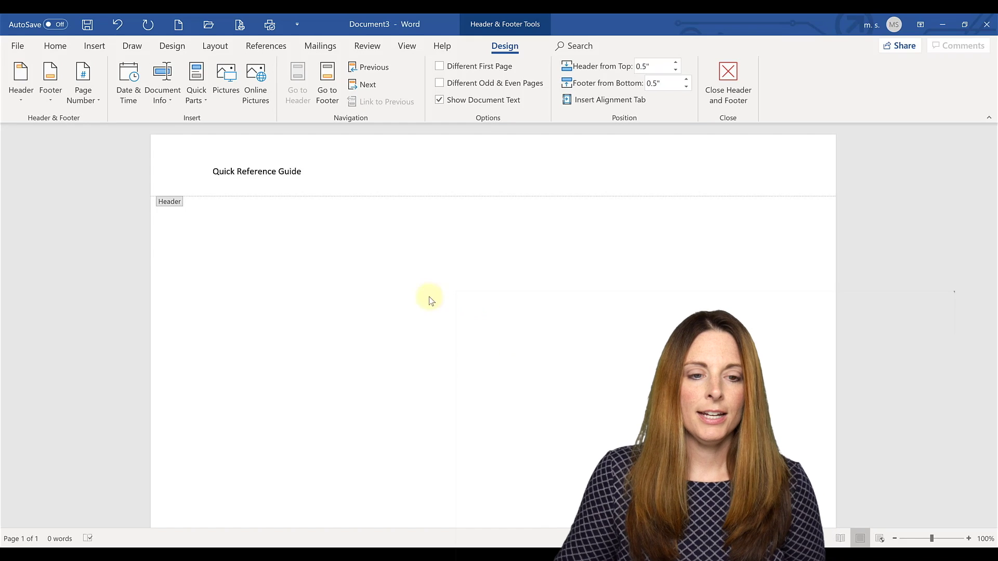
Make the header text "Quick Reference Guide" bold at font size 24 and close the header.
left_click(196, 175)
left_click(52, 48)
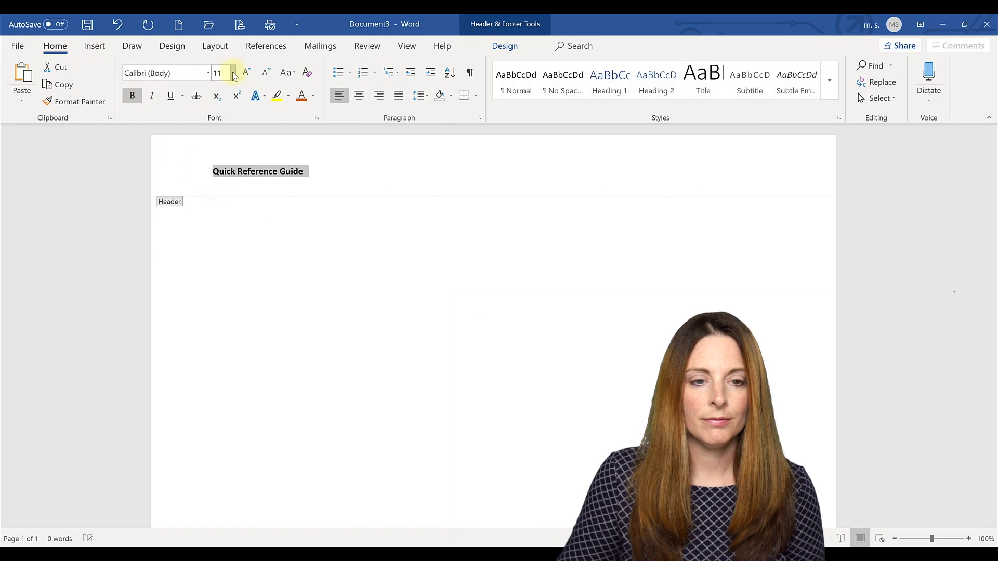
left_click(232, 73)
left_click(217, 204)
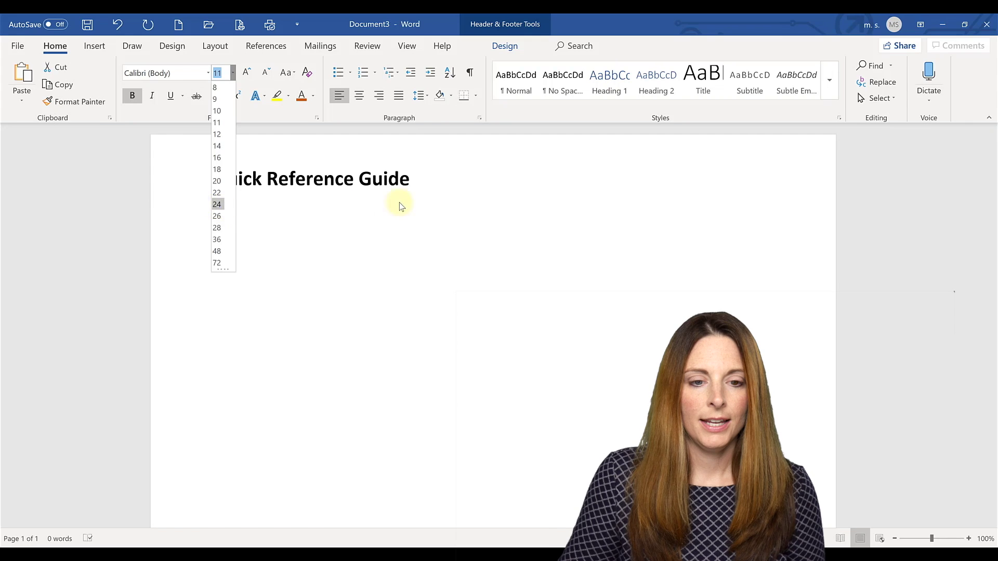
key("Right")
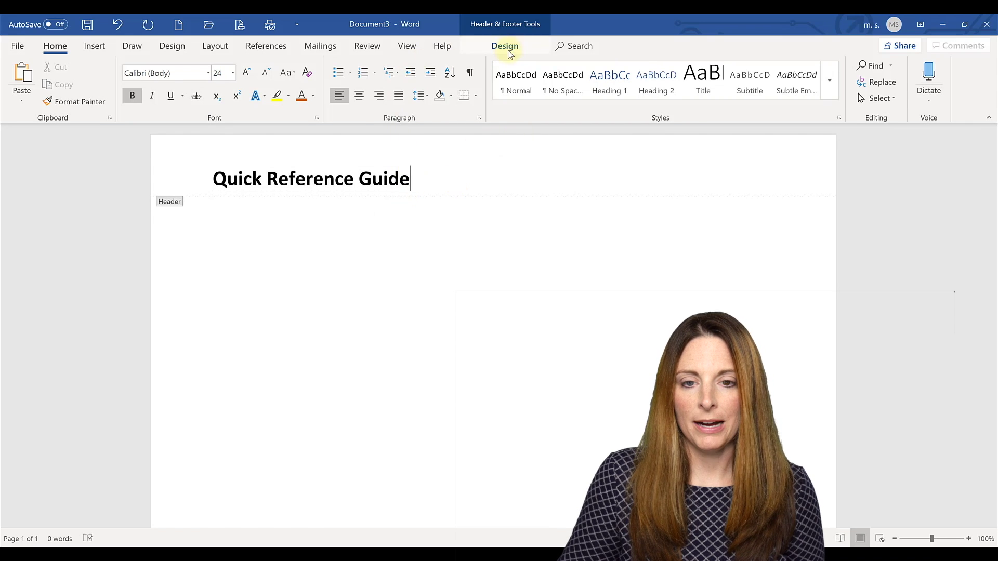
left_click(504, 46)
left_click(728, 94)
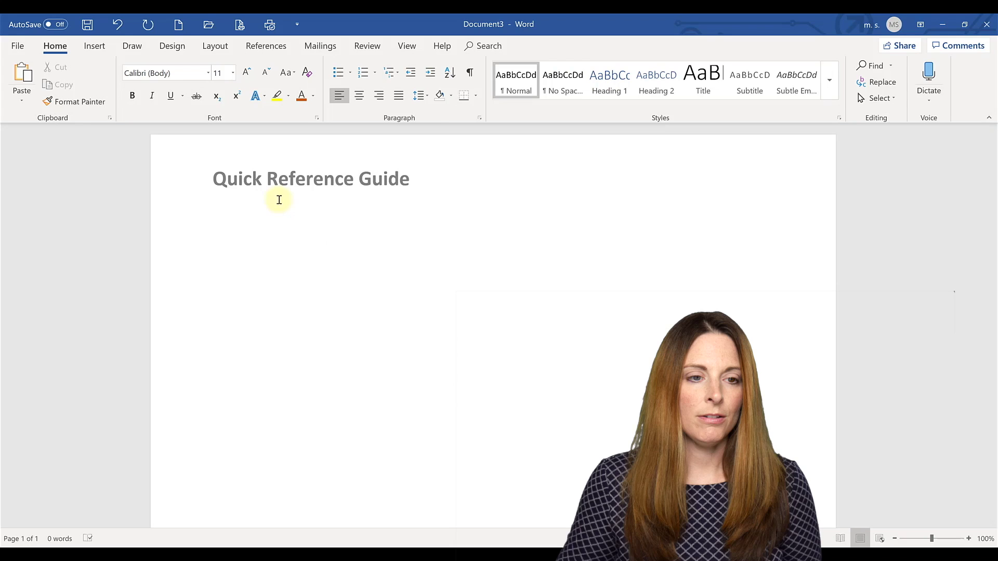
Insert a table with one row and two columns below the header, and add a blank line in its first cell.
left_click(95, 46)
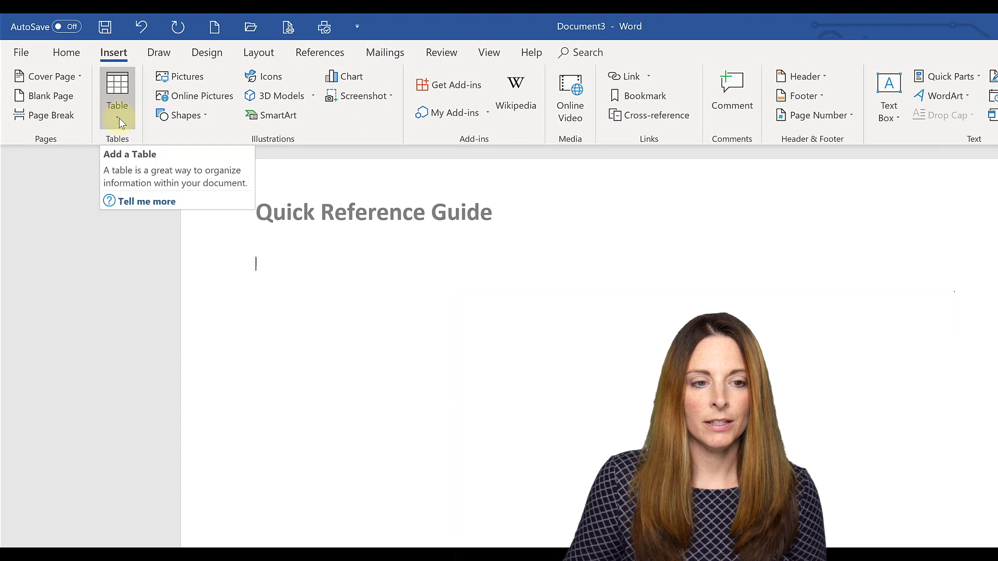
left_click(112, 111)
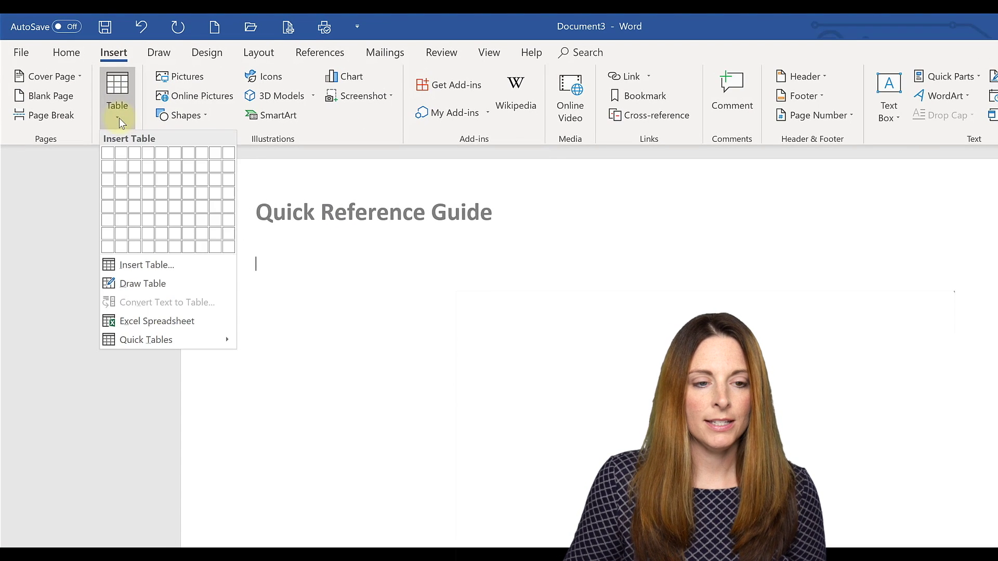
left_click(123, 155)
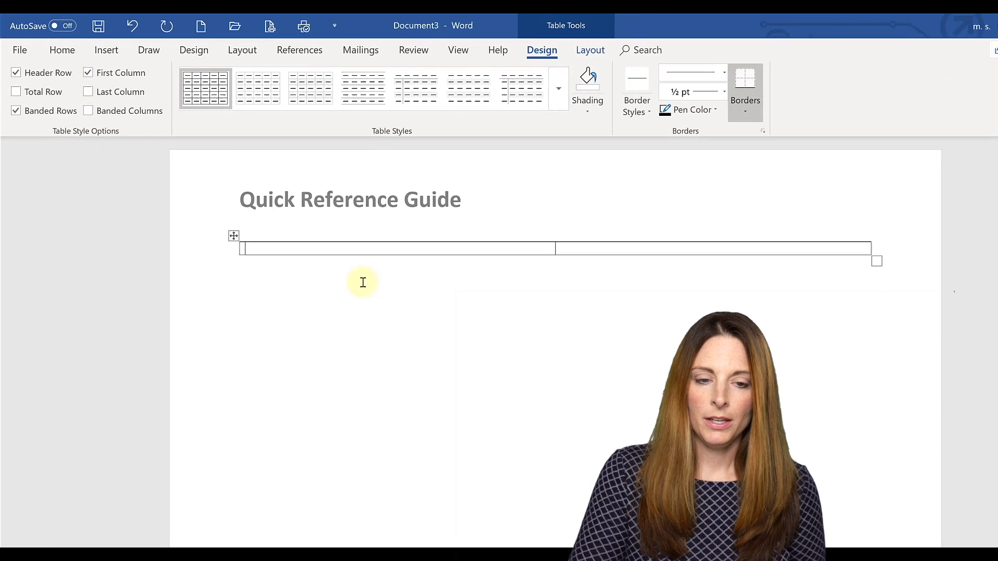
key("Return")
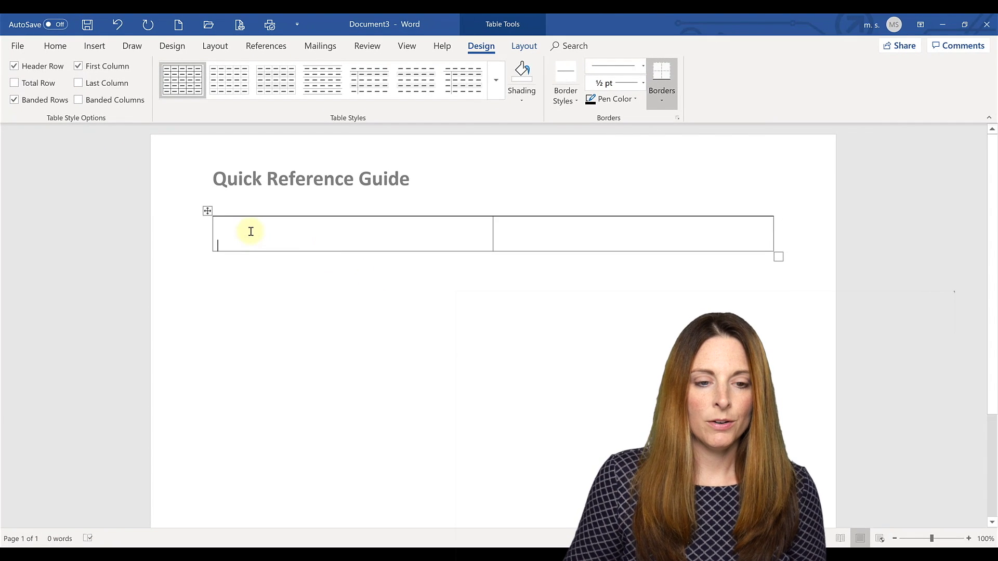
Insert the phone screenshot from the Desktop > SSHR > YouTube folder into the table's first cell.
left_click(96, 49)
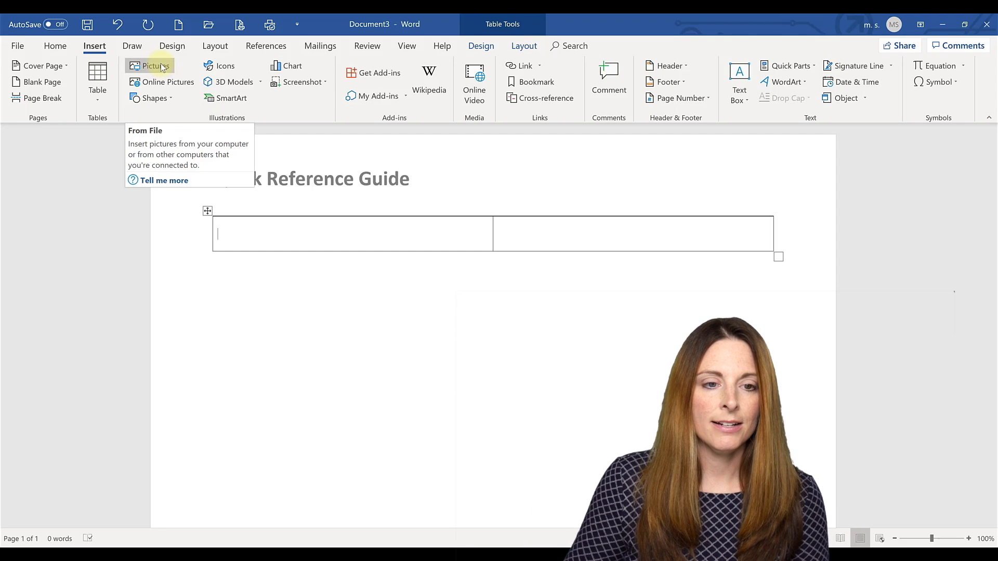
left_click(162, 66)
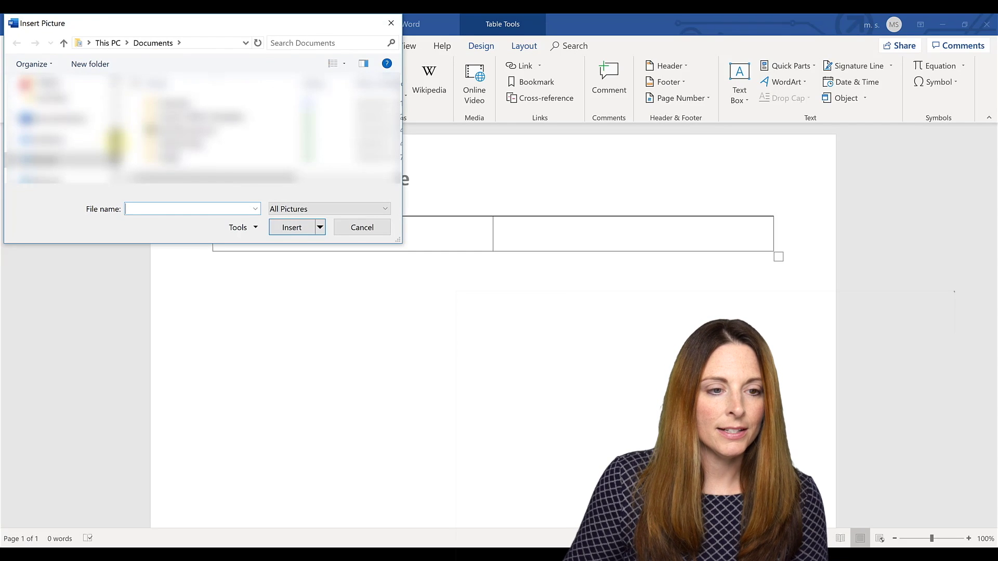
scroll(57, 130, "up", 3)
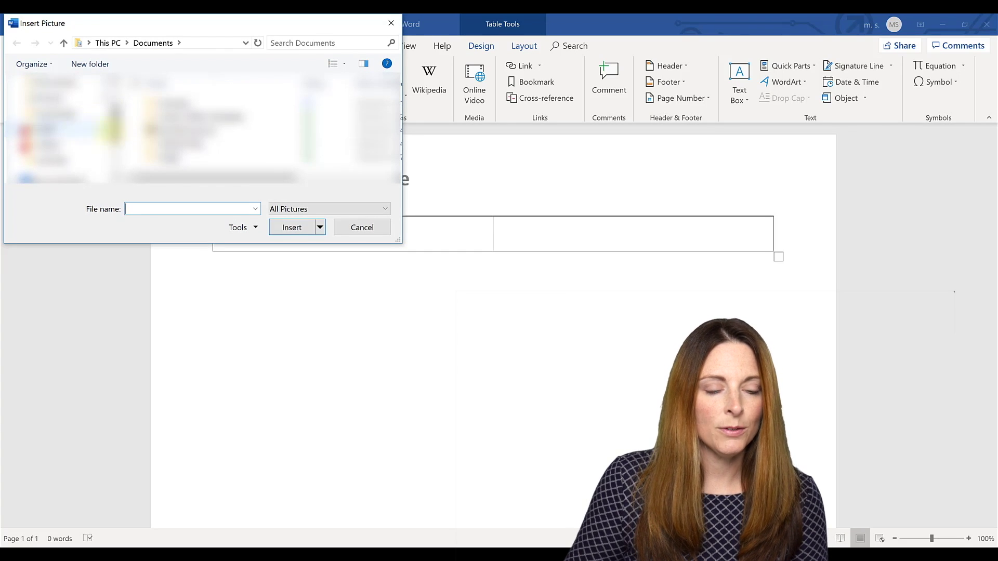
left_click(57, 129)
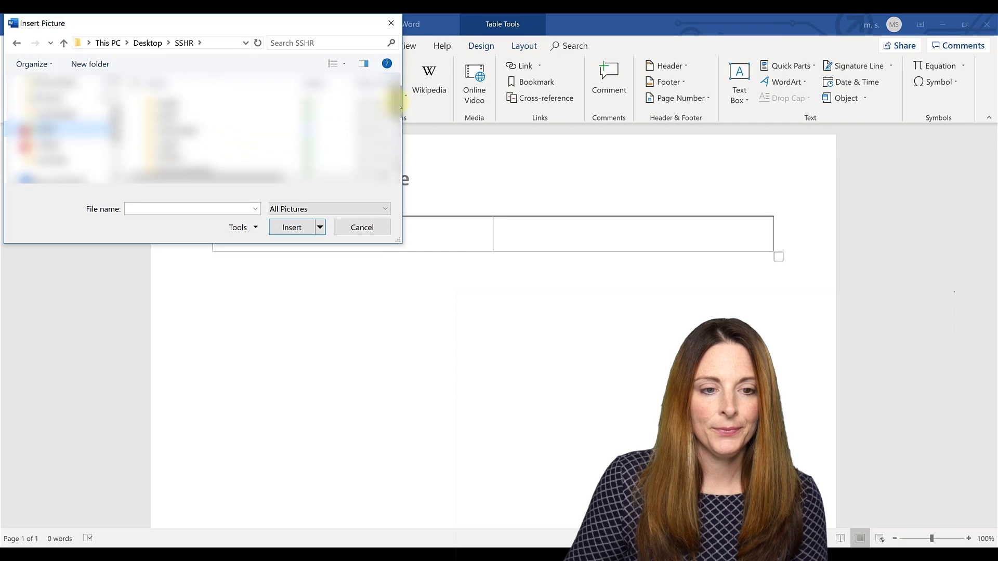
left_click_drag(400, 107, 401, 151)
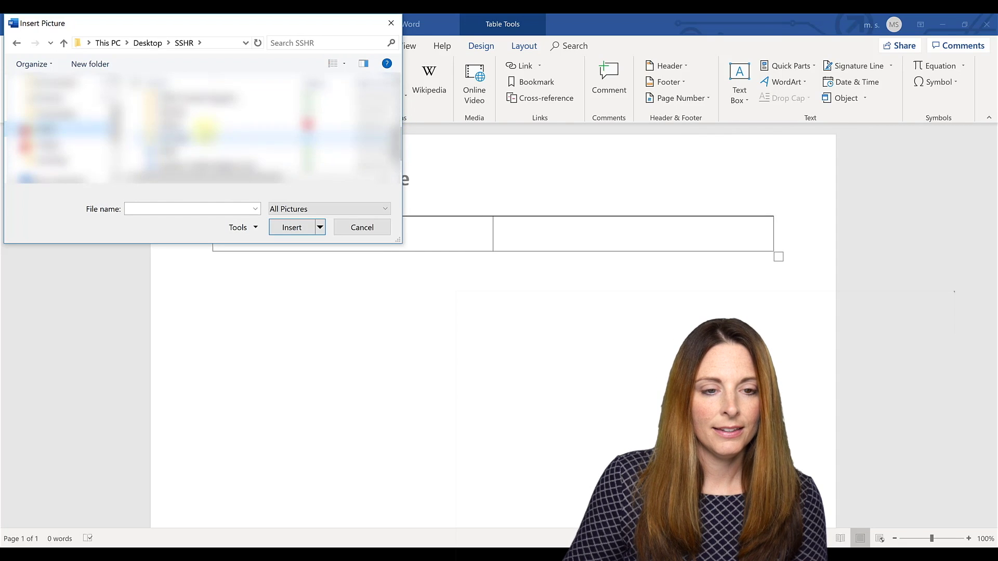
double_click(204, 133)
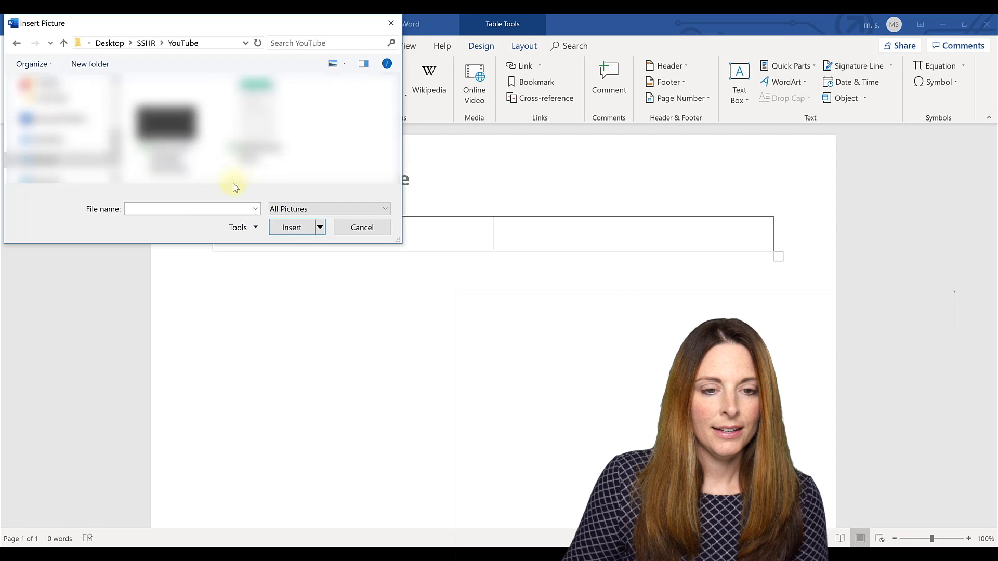
double_click(268, 125)
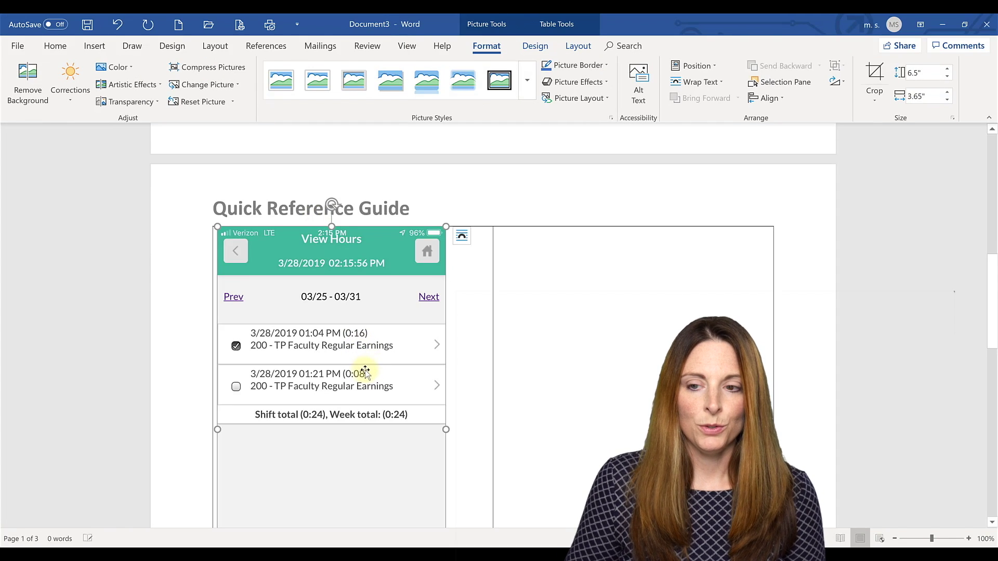
Shrink the inserted phone screenshot from its lower-right corner.
scroll(367, 366, "down", 3)
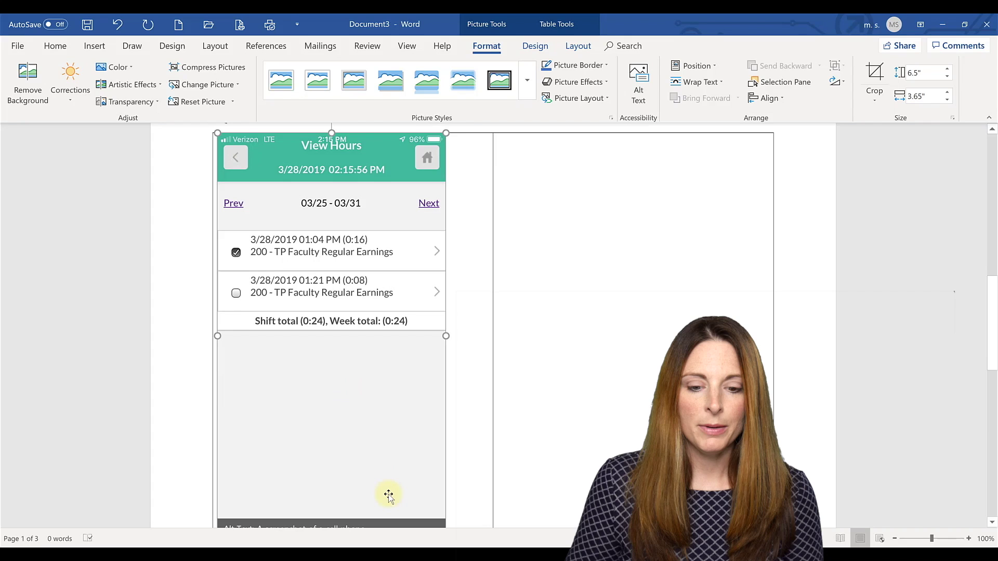
scroll(411, 481, "down", 1)
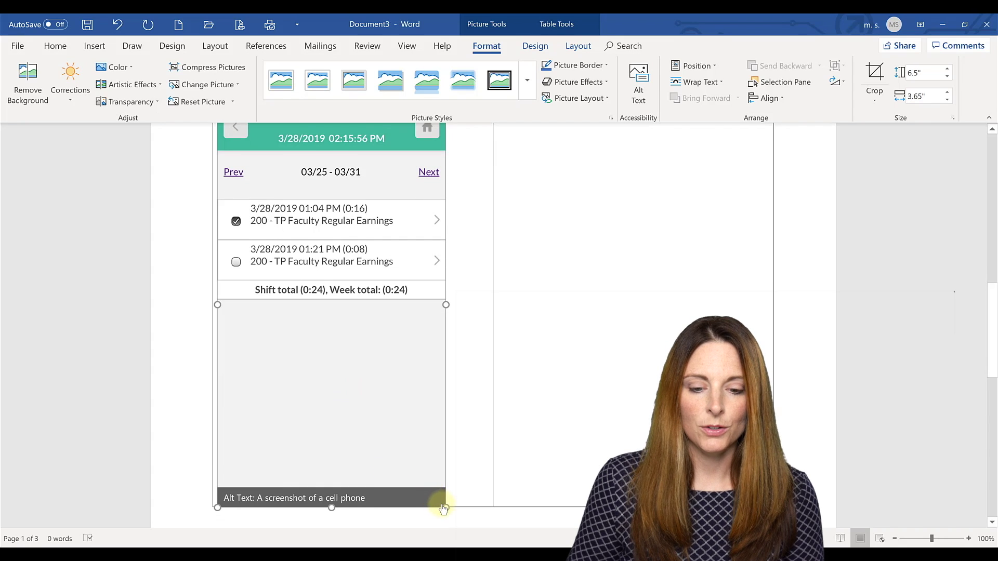
left_click_drag(444, 506, 382, 438)
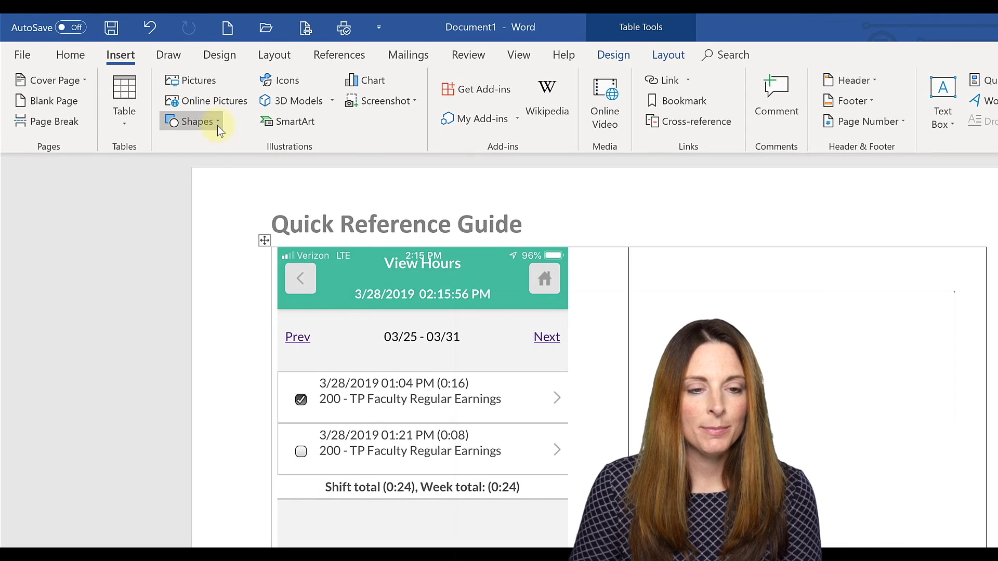
Draw a line arrow about 0.8" high and 0.98" wide from the second column to the screenshot's second hours entry.
left_click(217, 126)
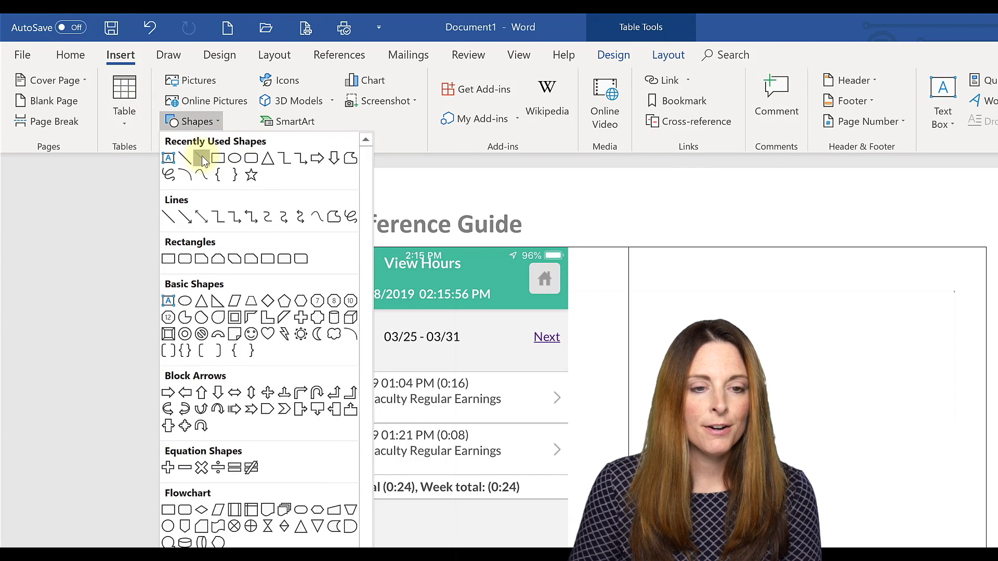
left_click(201, 156)
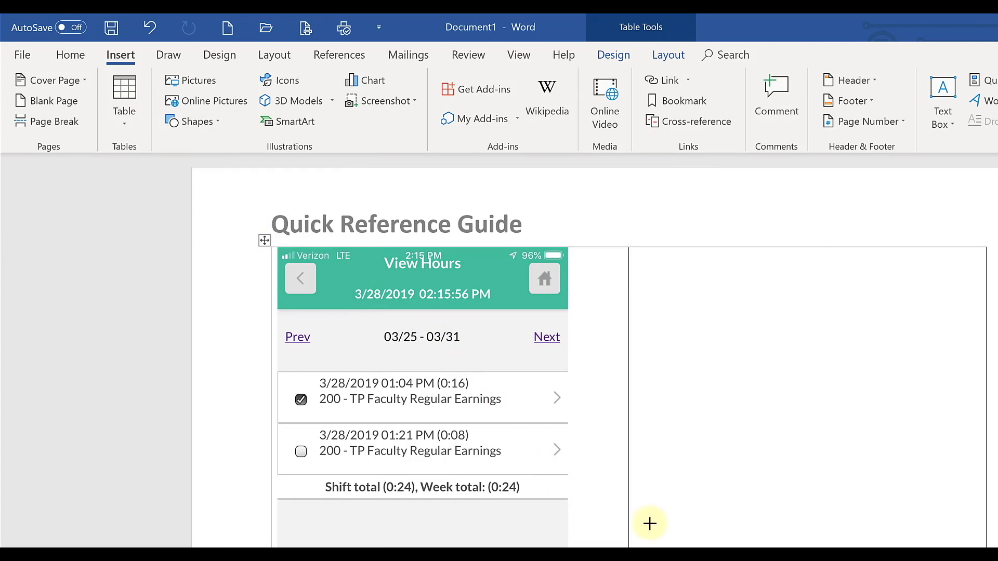
left_click_drag(572, 459, 572, 460)
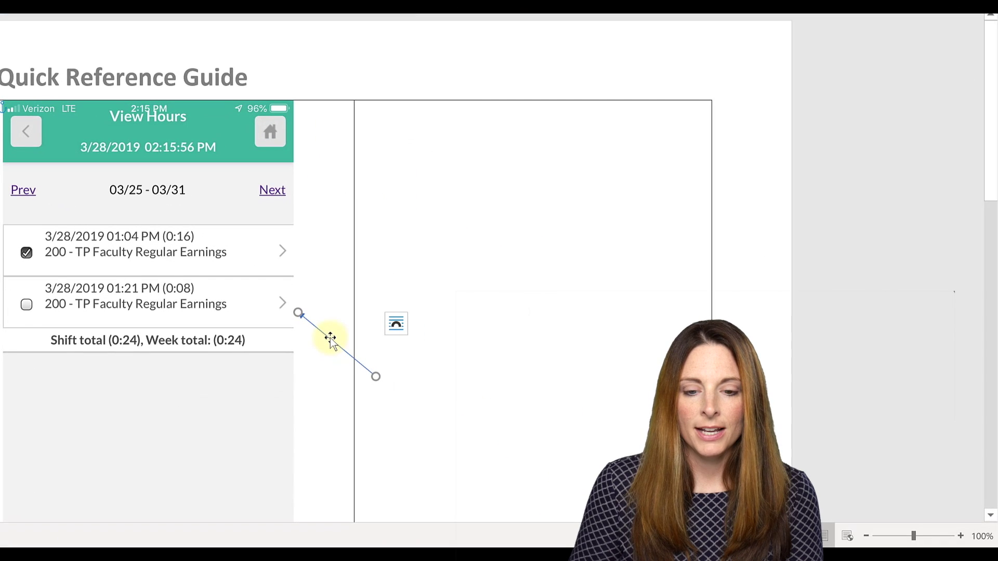
Change the arrow's line color to the standard dark red in its shape formatting options.
right_click(330, 340)
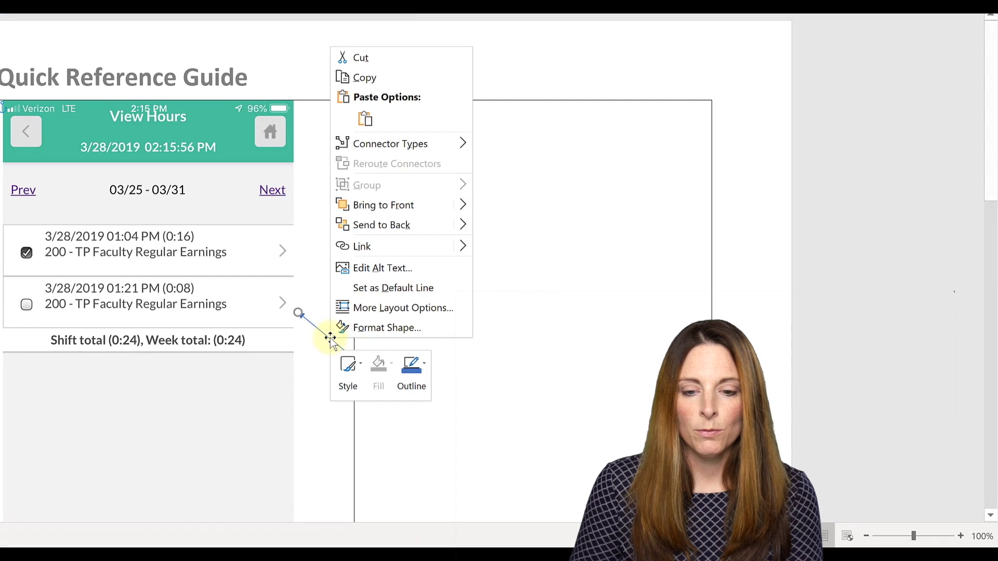
left_click(366, 328)
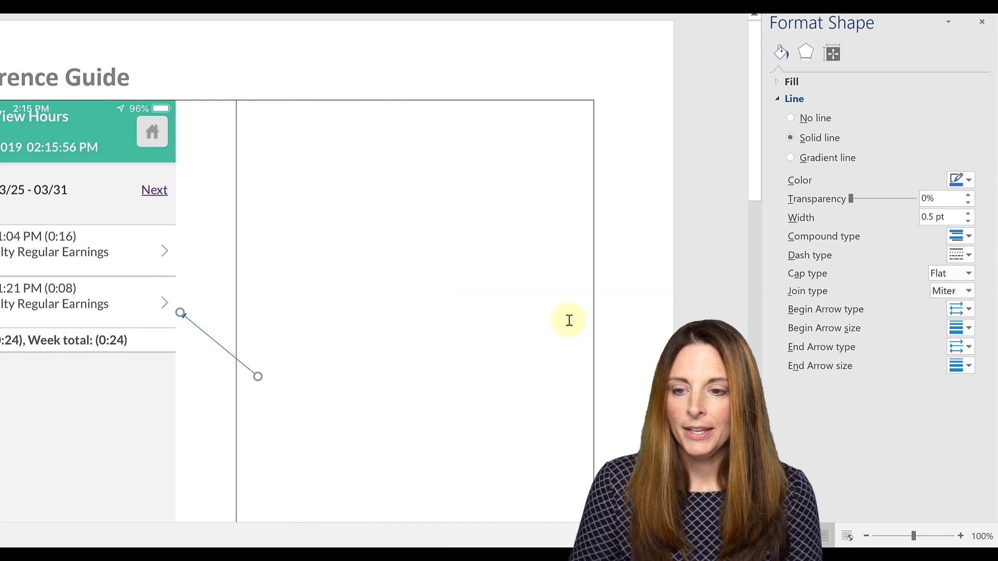
left_click(968, 182)
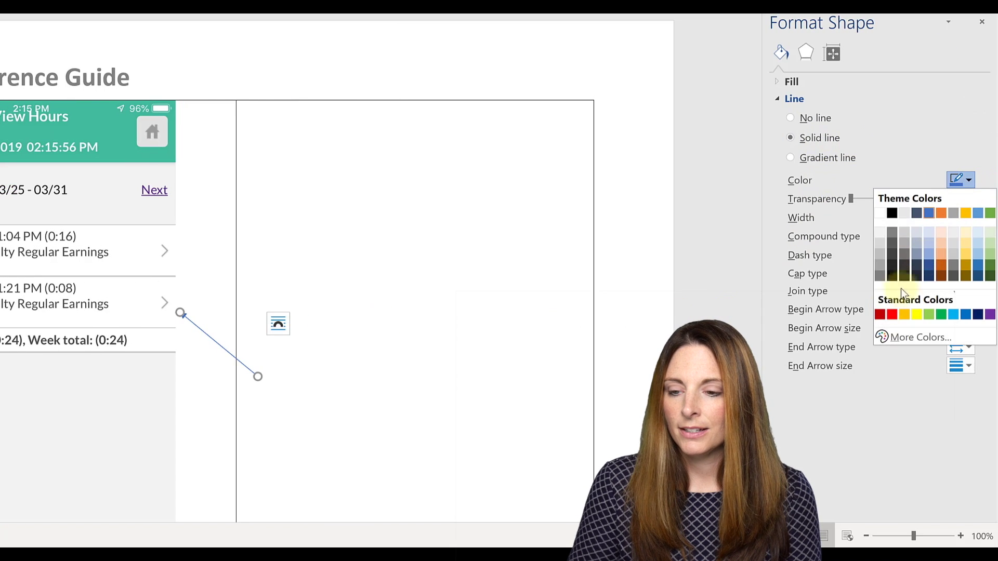
left_click(879, 315)
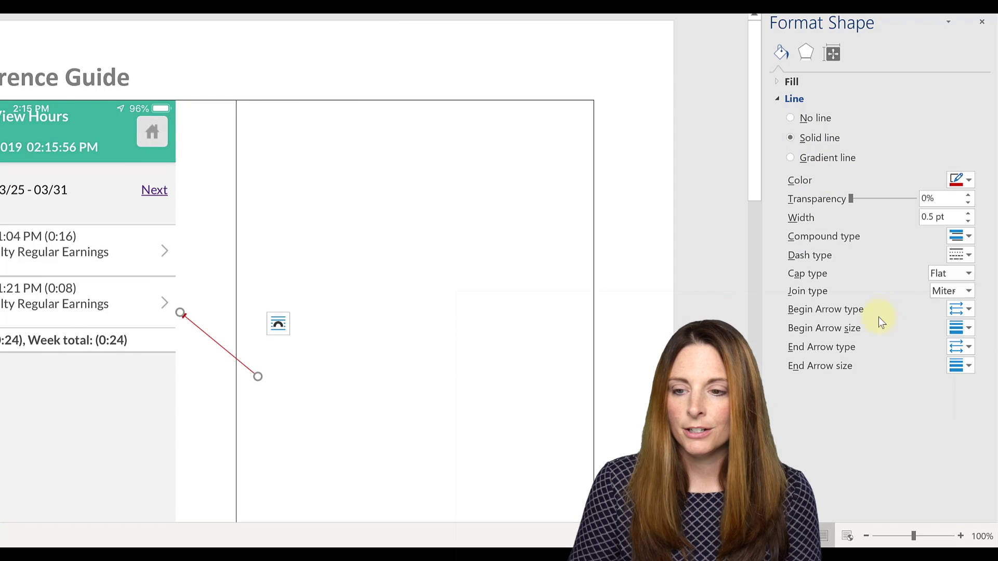
Set the arrow's line width to 2.75 pt and move the arrow so it points at the first entry's checkbox.
left_click(968, 213)
left_click(969, 213)
left_click(969, 213)
left_click(969, 213)
left_click(969, 213)
left_click(968, 213)
left_click(968, 213)
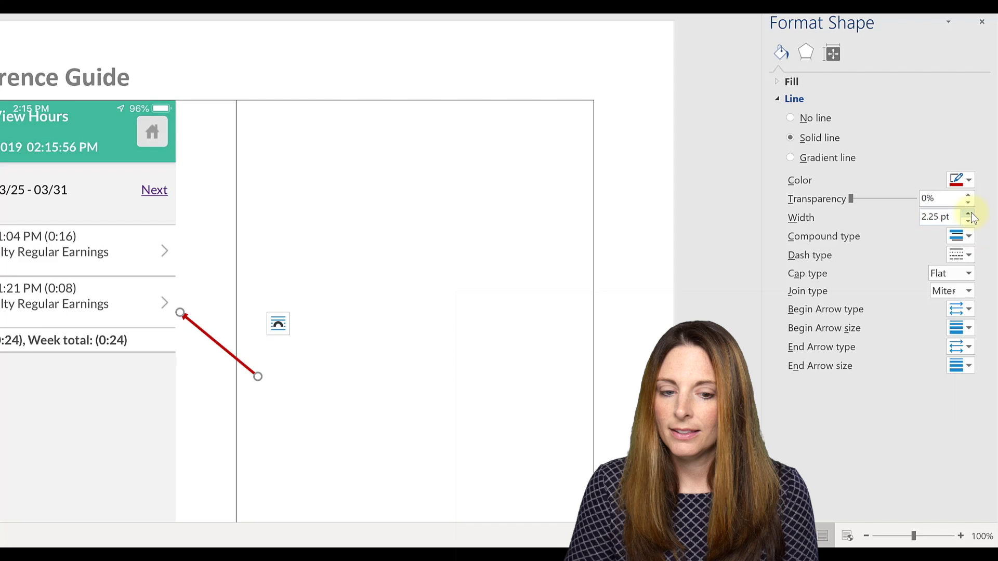
left_click(969, 212)
left_click(969, 213)
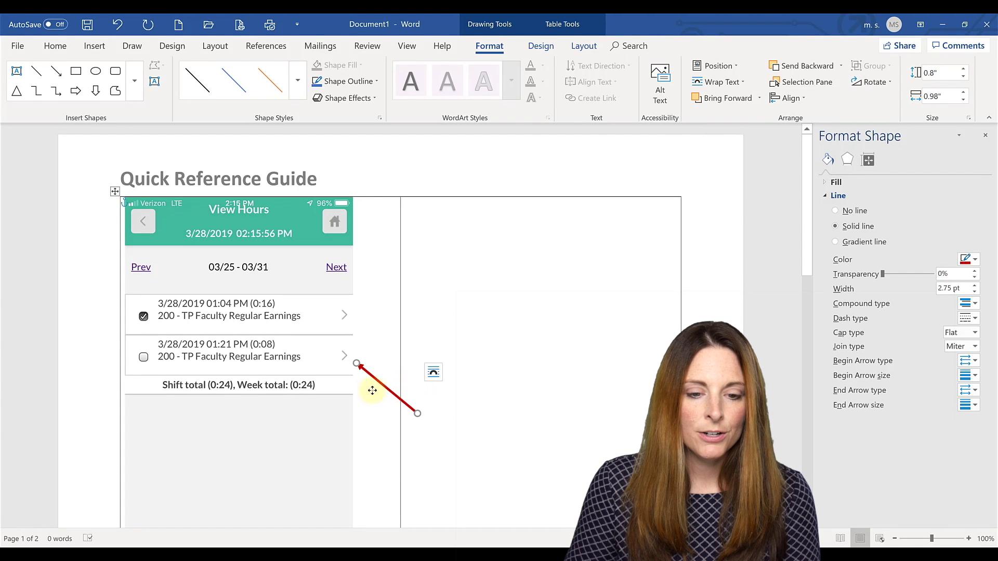
left_click_drag(372, 390, 172, 347)
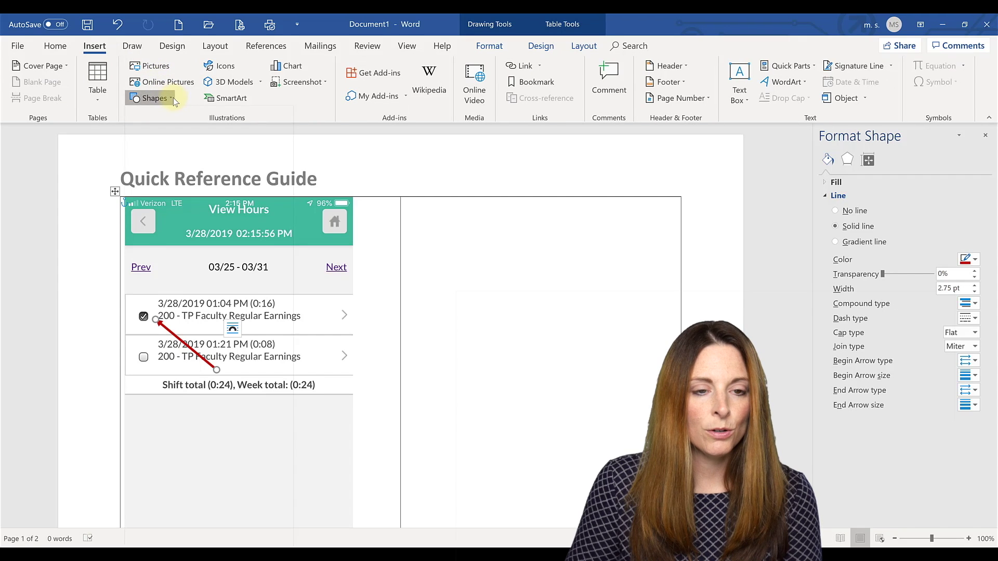
Draw an oval about 0.5" high and 0.49" wide over the first entry's checkbox.
left_click(154, 98)
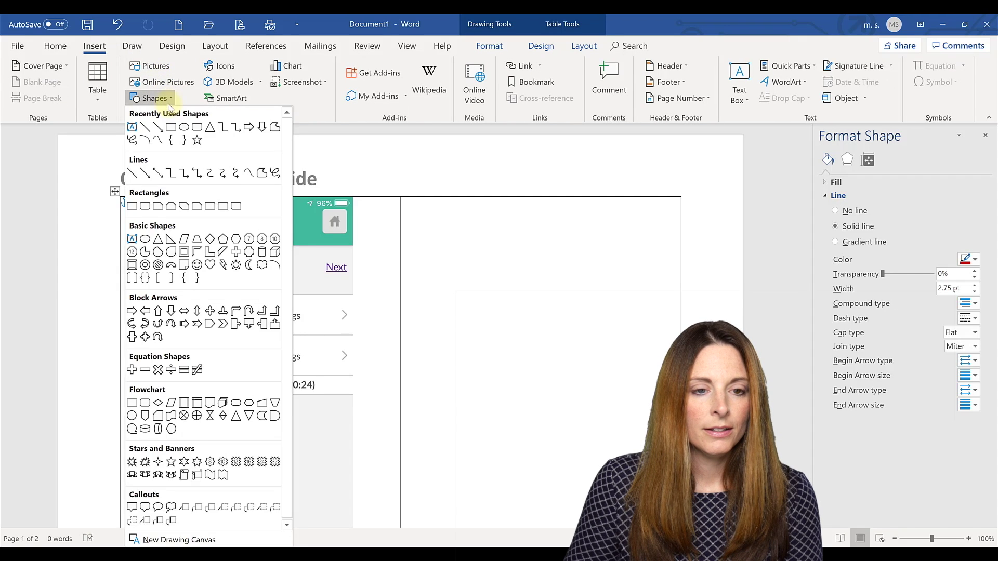
left_click(183, 128)
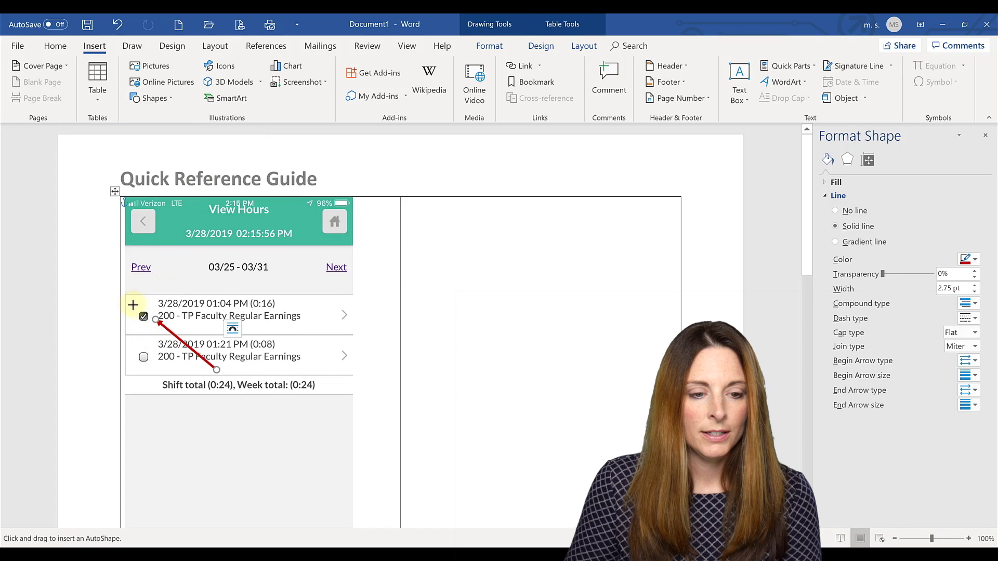
left_click_drag(133, 305, 162, 333)
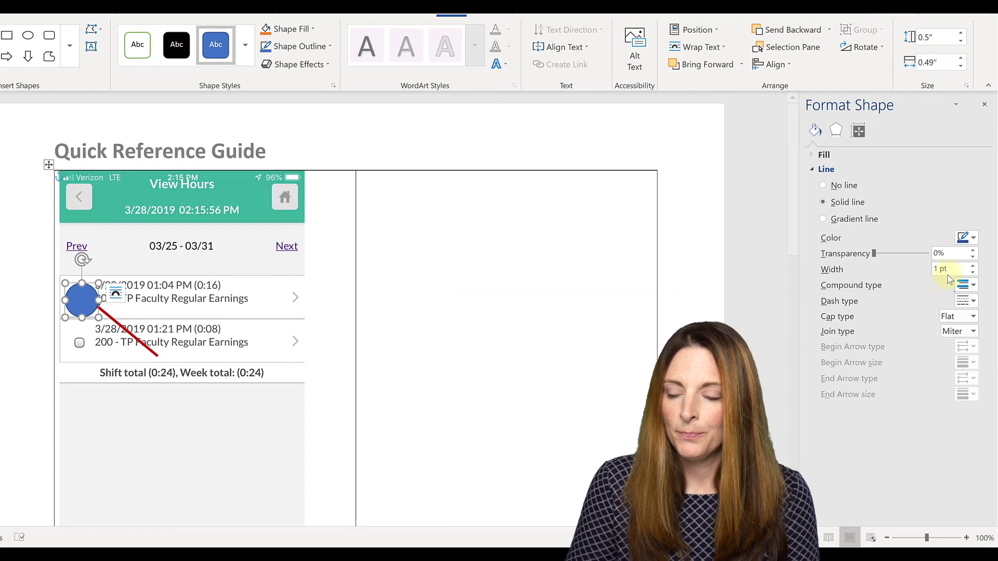
Give the oval a standard dark red outline and no fill.
left_click(973, 237)
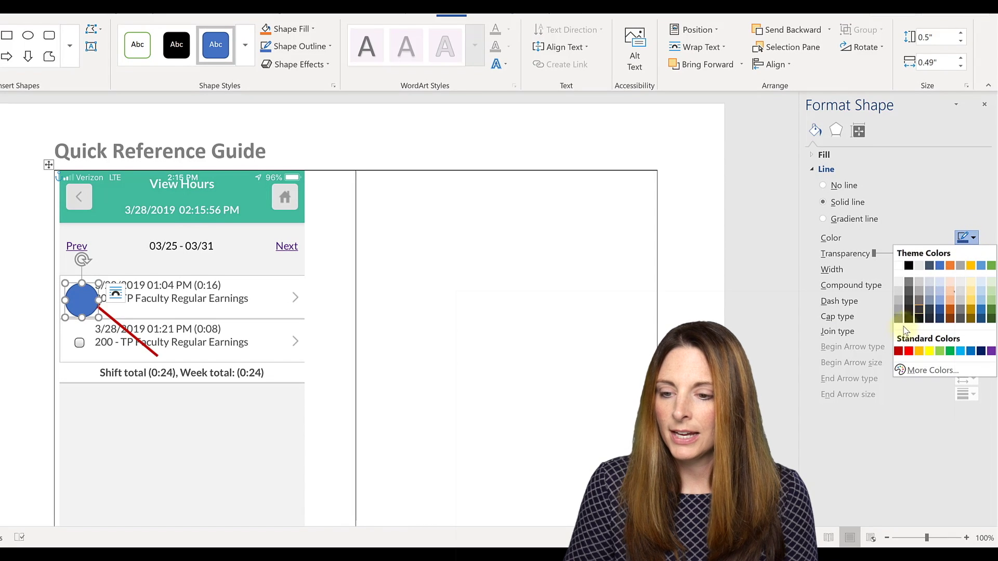
left_click(898, 352)
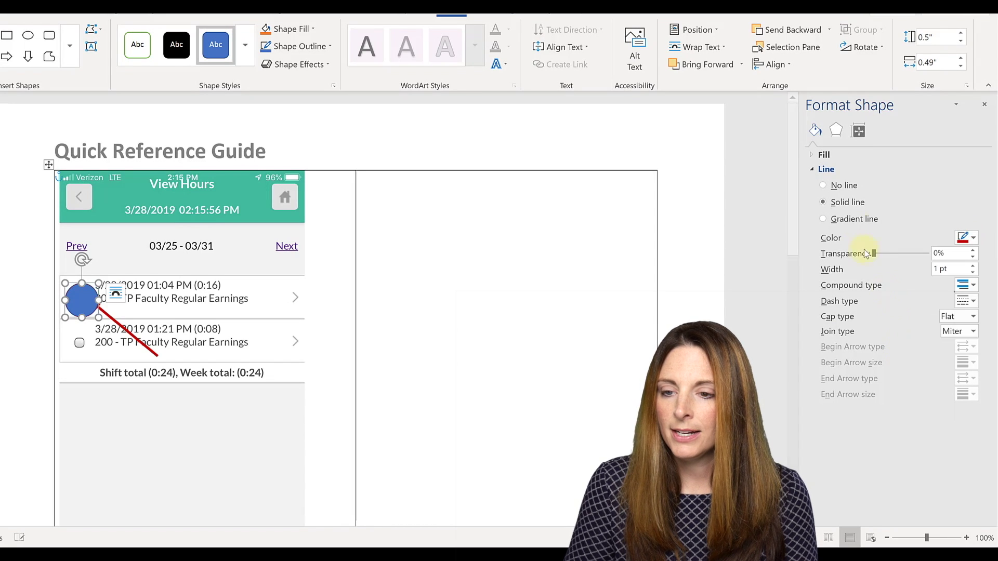
left_click(824, 155)
left_click(841, 171)
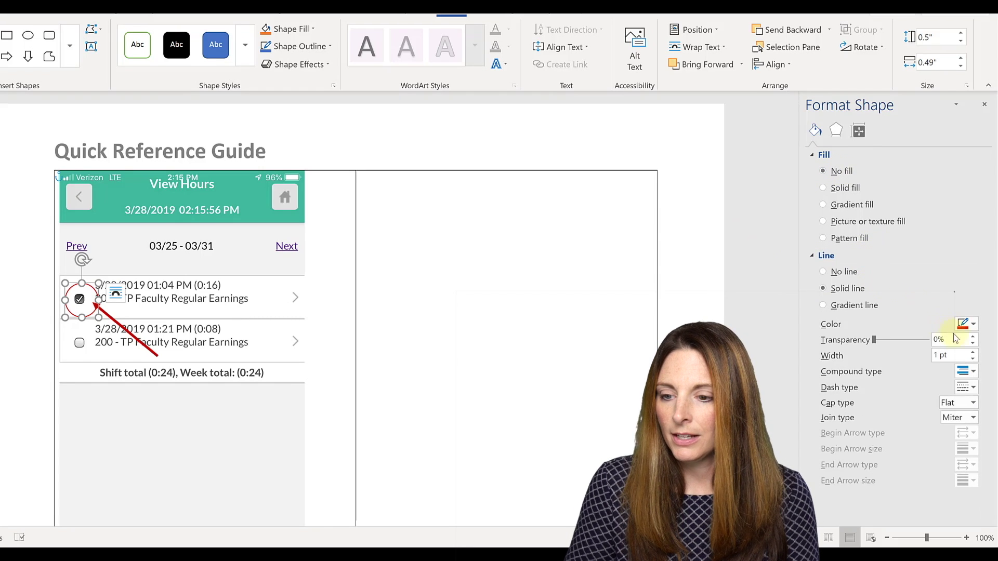
Set the oval's outline width to 2.25 pt.
left_click(972, 353)
left_click(973, 353)
left_click(972, 353)
left_click(973, 353)
left_click(972, 352)
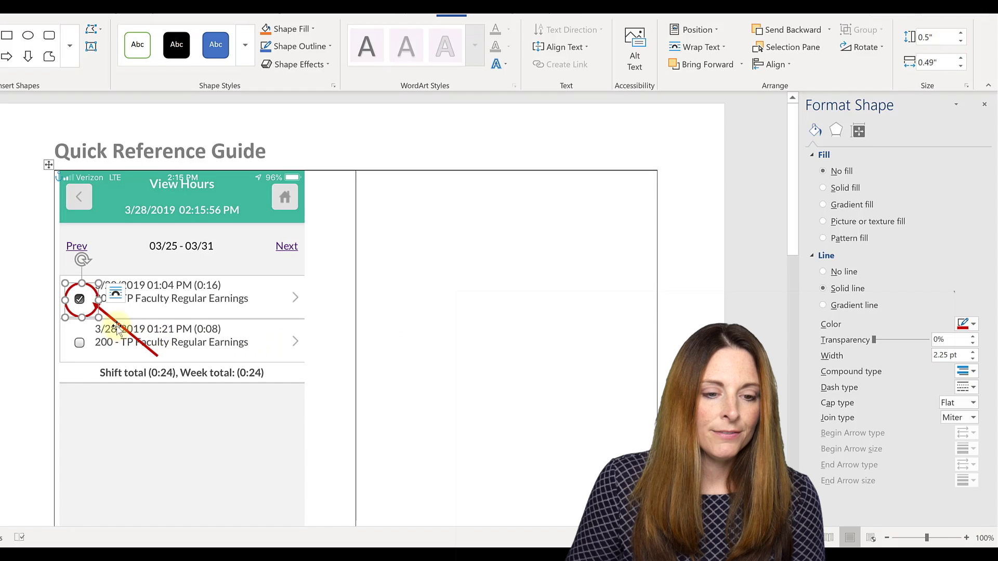
Move the arrow so its tip meets the circle's edge, and group the arrow and circle, nudging the group slightly into place.
left_click_drag(114, 319, 123, 324)
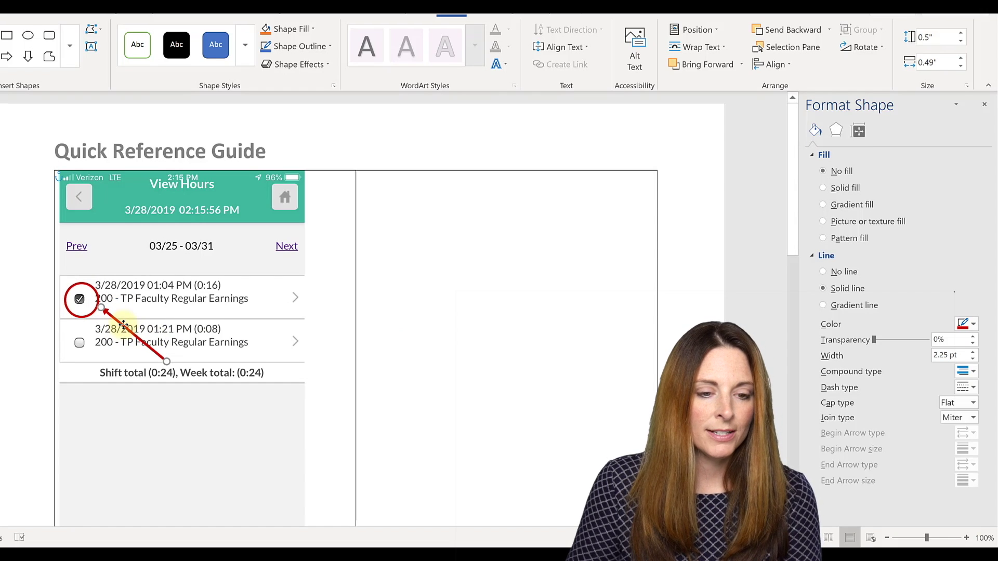
left_click(123, 324)
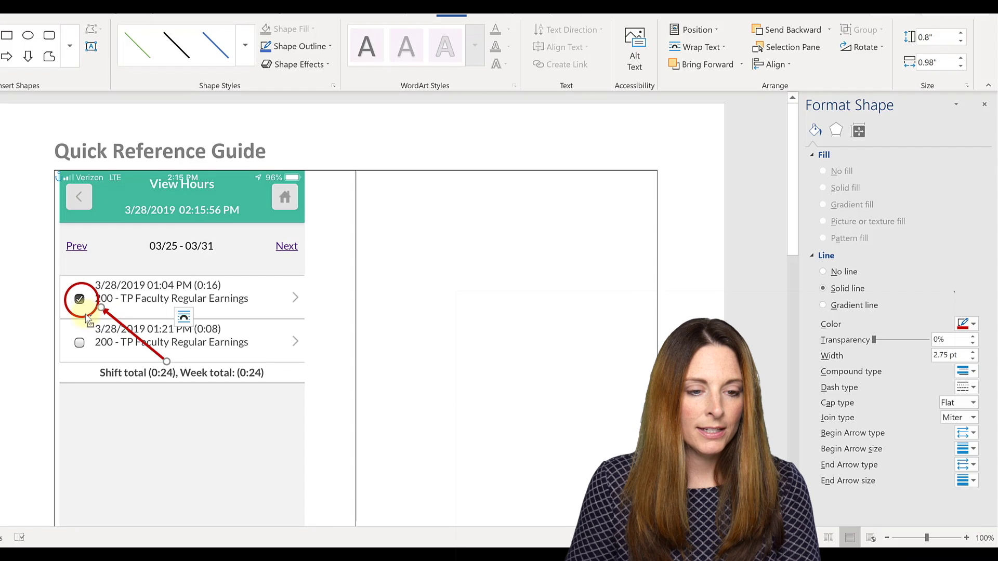
left_click(88, 314, "shift")
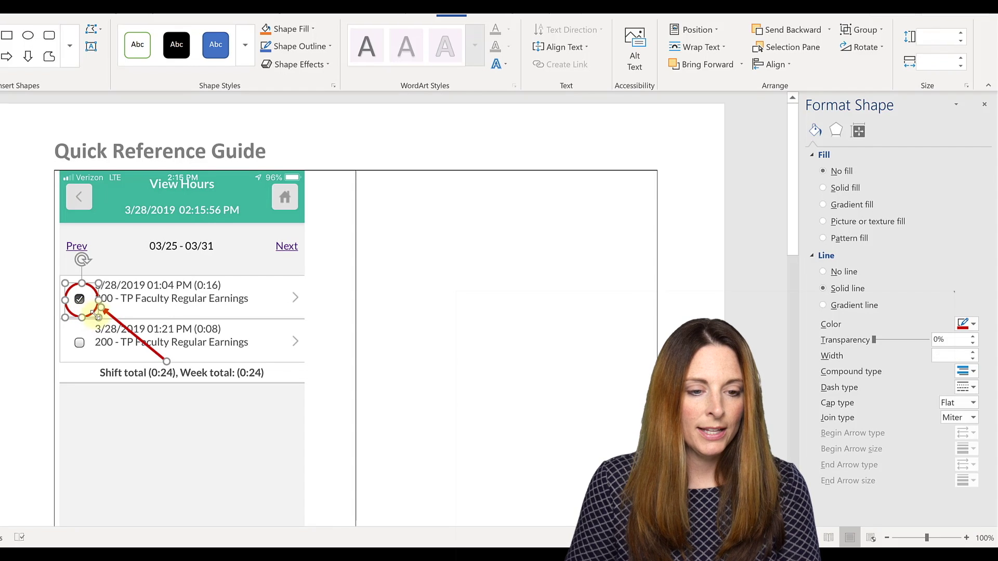
right_click(96, 317)
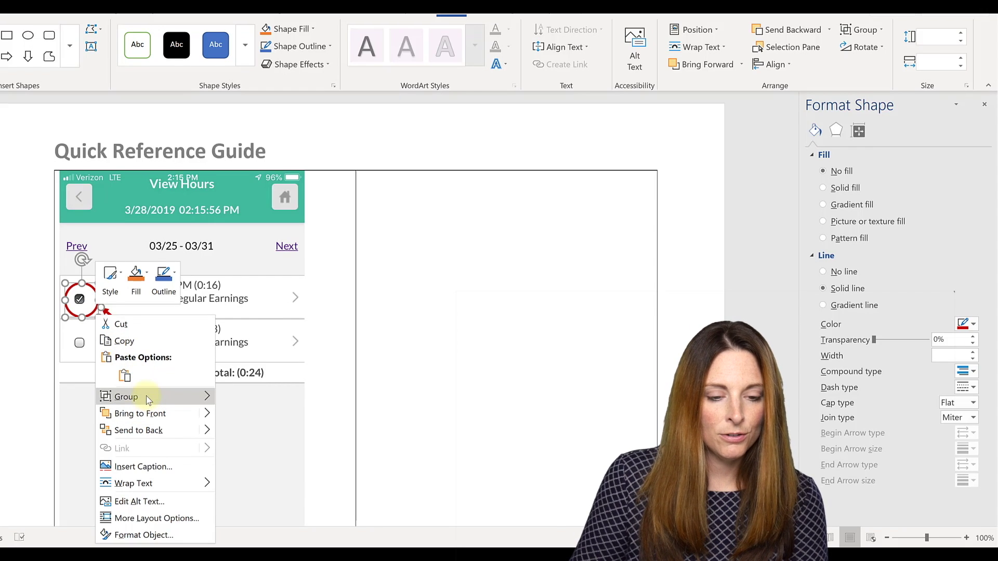
mouse_move(146, 395)
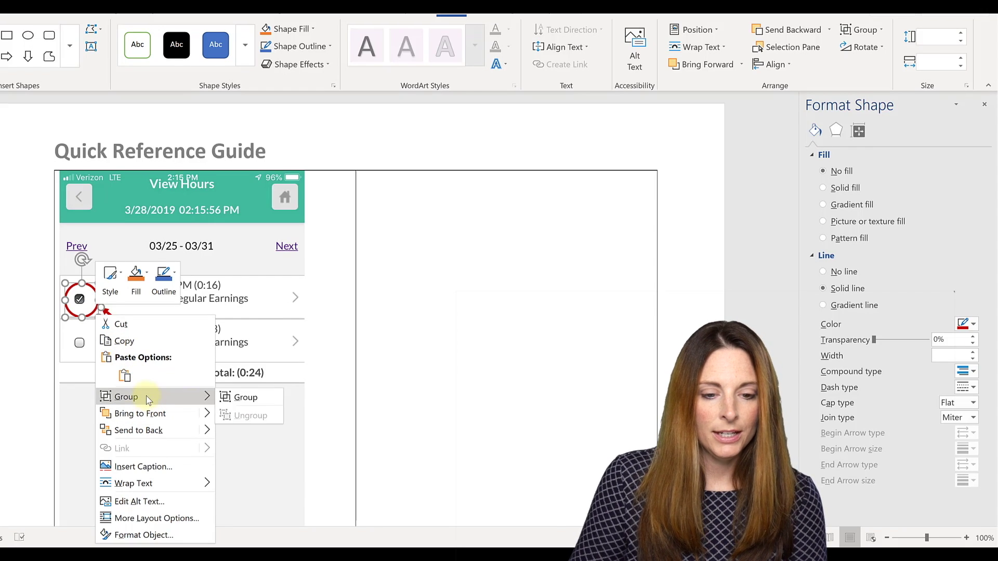
left_click(246, 398)
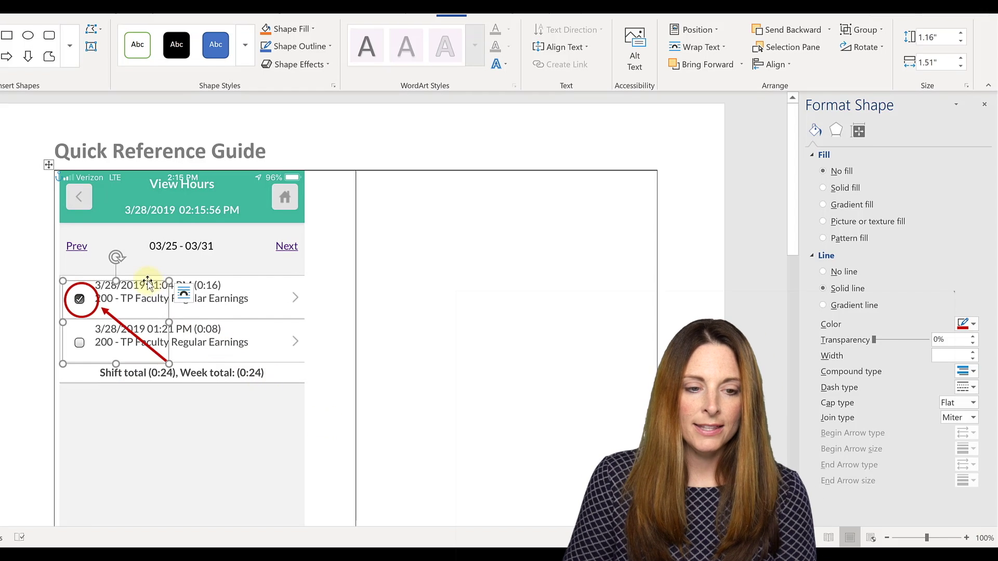
mouse_move(162, 276)
left_mouse_down()
mouse_move(189, 281)
mouse_move(162, 247)
mouse_move(145, 251)
mouse_move(133, 279)
mouse_move(149, 282)
left_mouse_up()
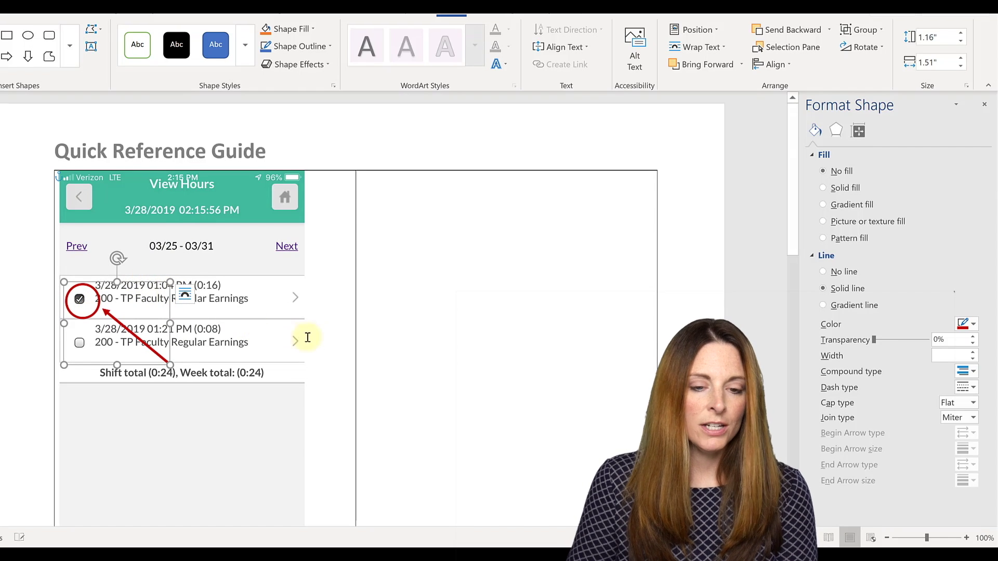
Place the cursor in the table's empty second column, and use the Snipping Tool to capture the PresenterMedia web page's header and navigation bar.
left_click(390, 255)
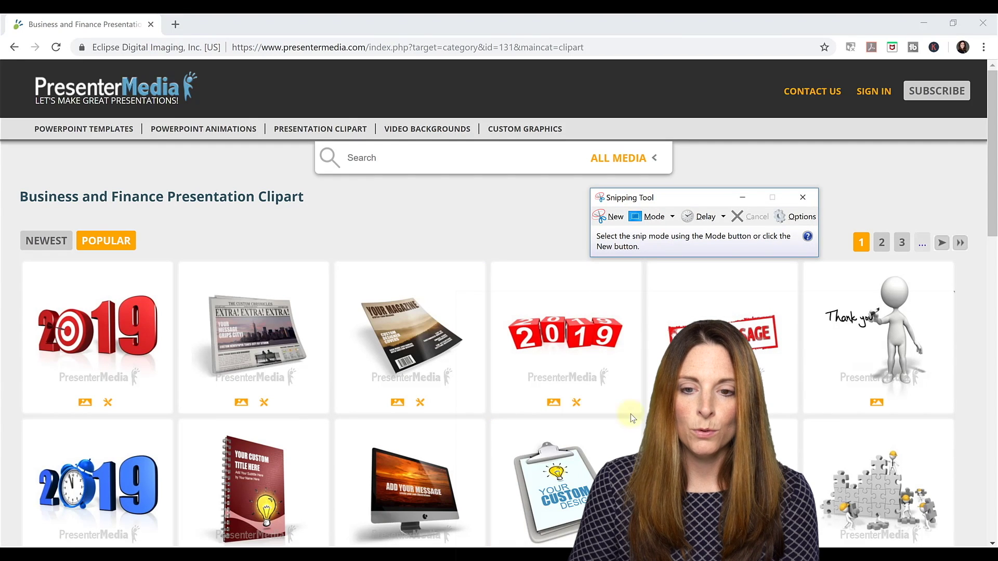
left_click(607, 217)
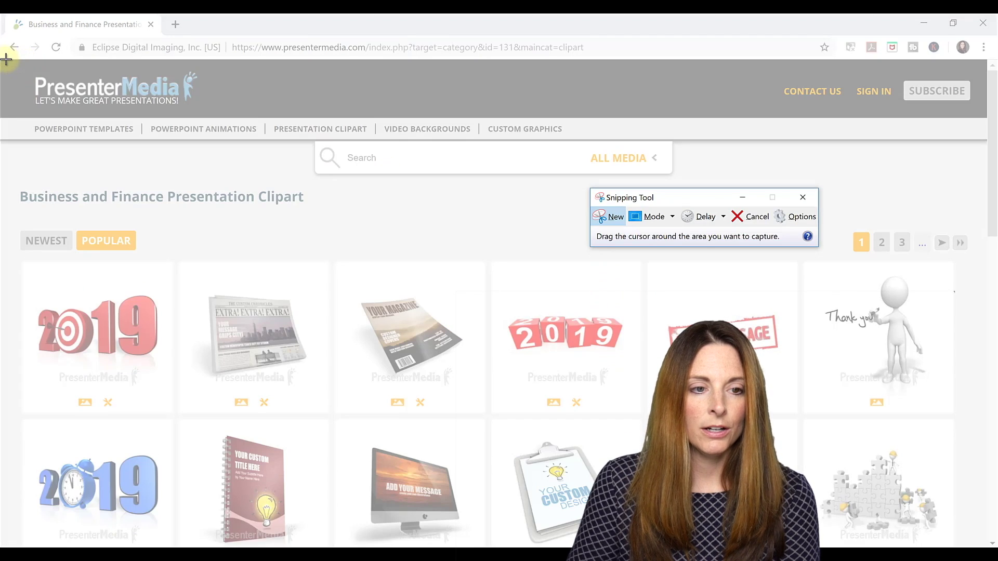
left_click_drag(6, 59, 984, 140)
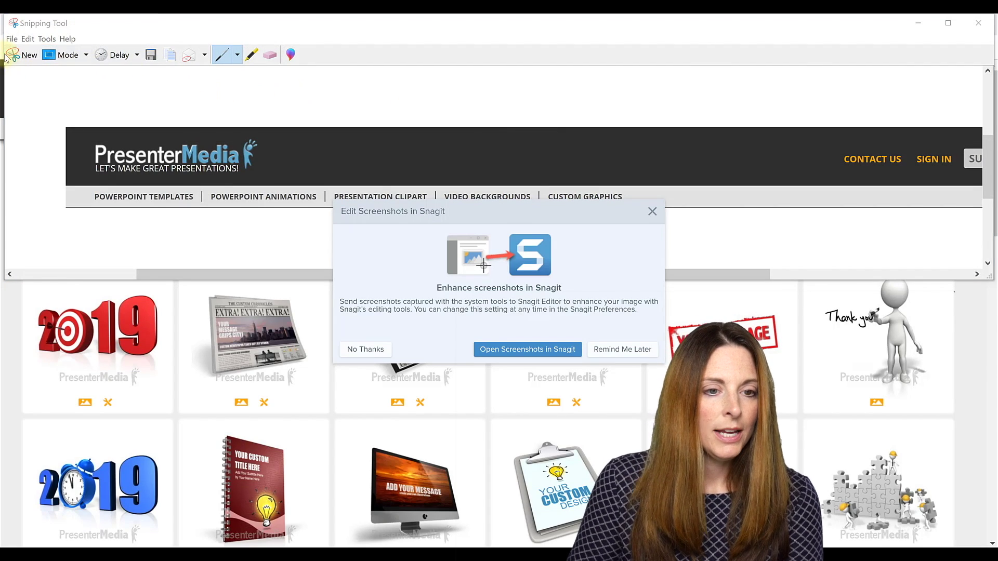
left_click(238, 123)
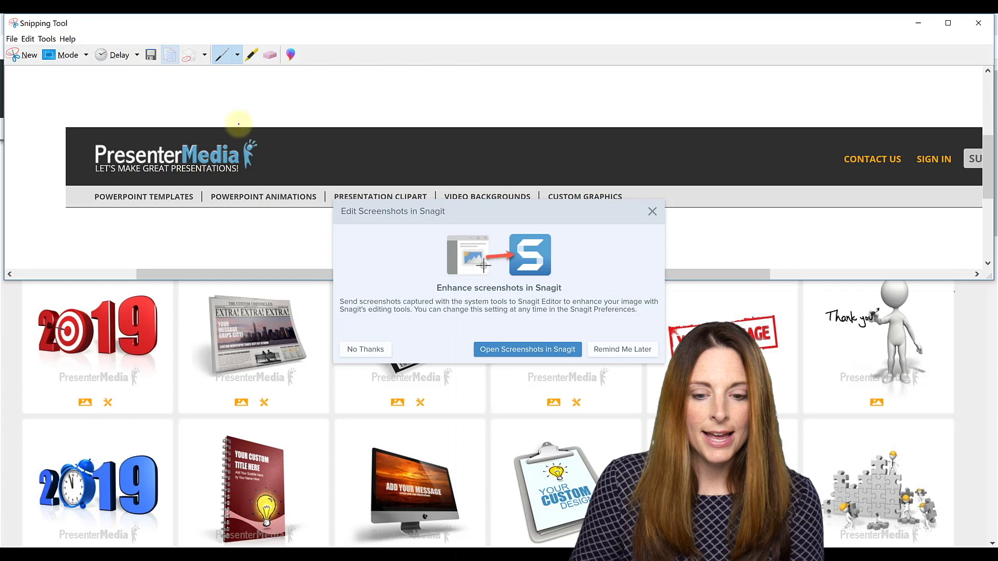
Switch back to Document1 in Word, declining the Snagit offer, and paste the snip into the second column, shrinking it slightly.
left_click(442, 554)
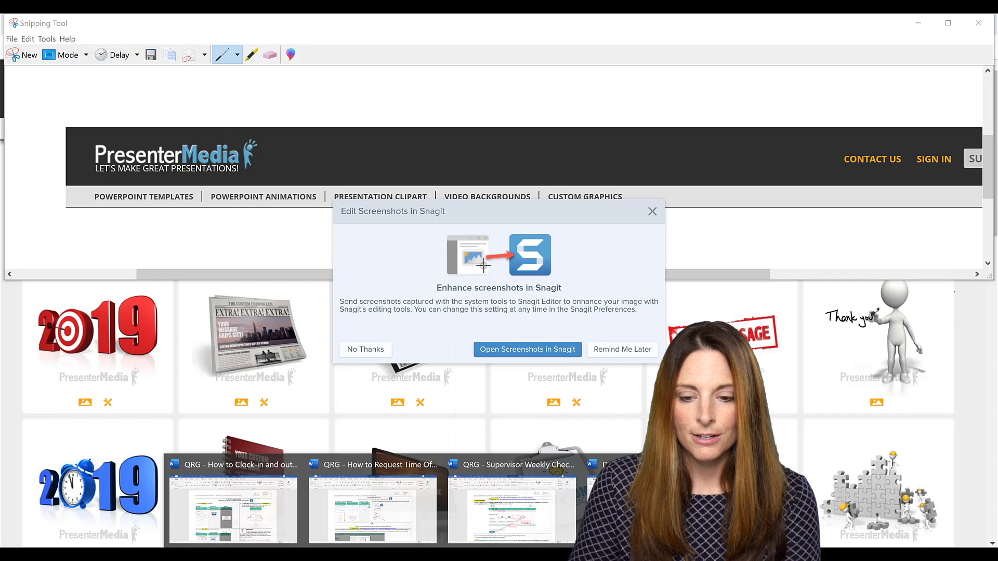
left_click(650, 499)
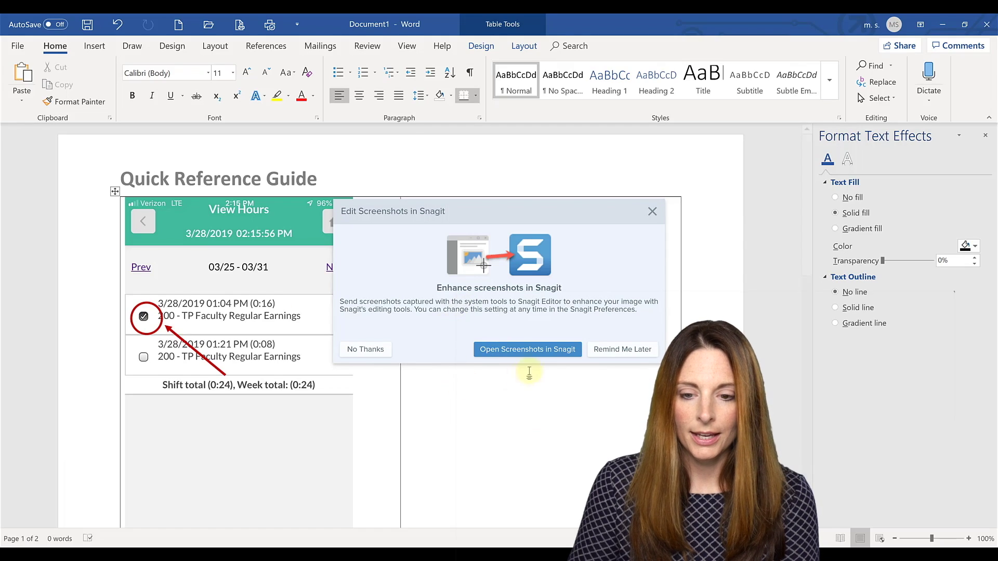
left_click(365, 350)
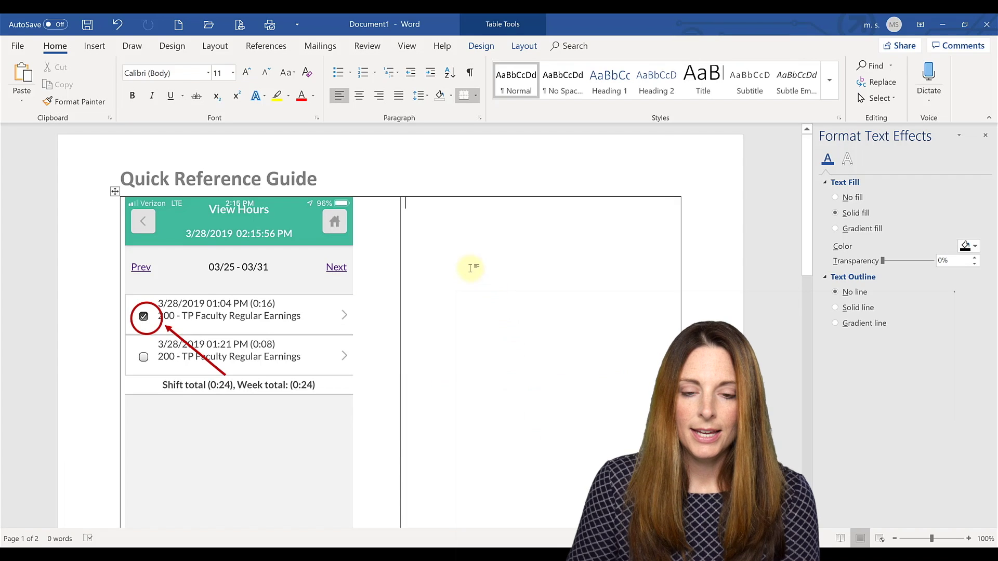
right_click(471, 268)
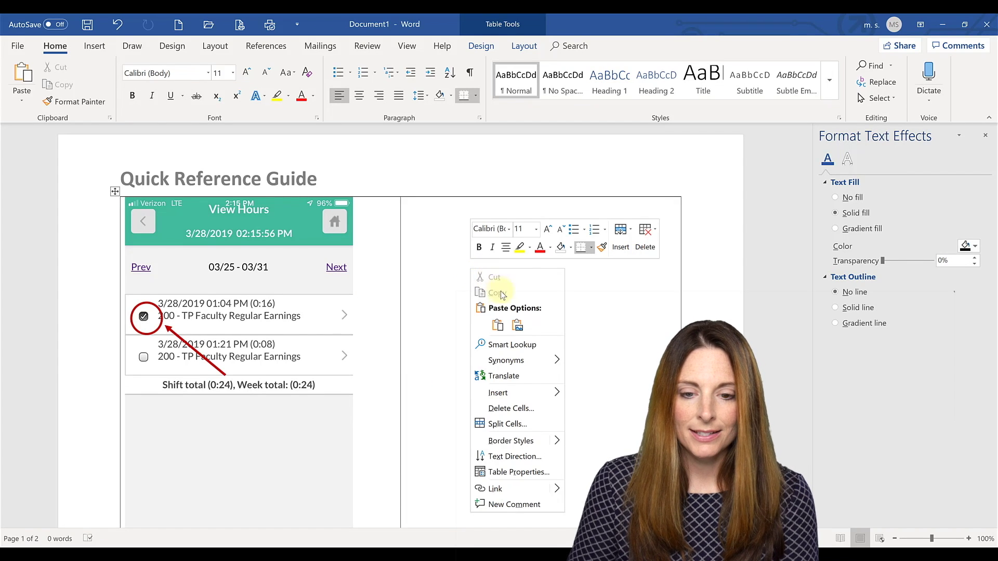
left_click(499, 324)
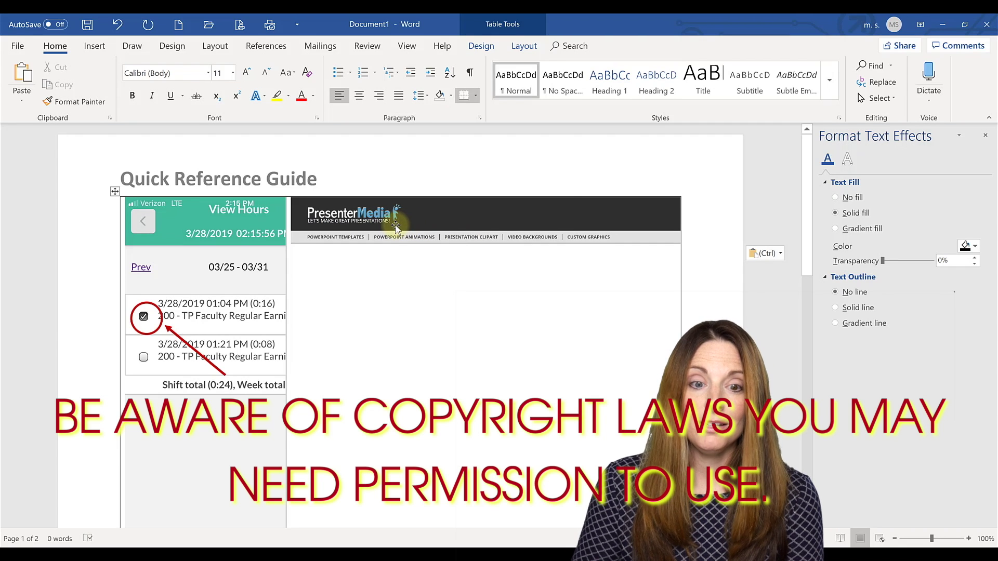
left_click(295, 242)
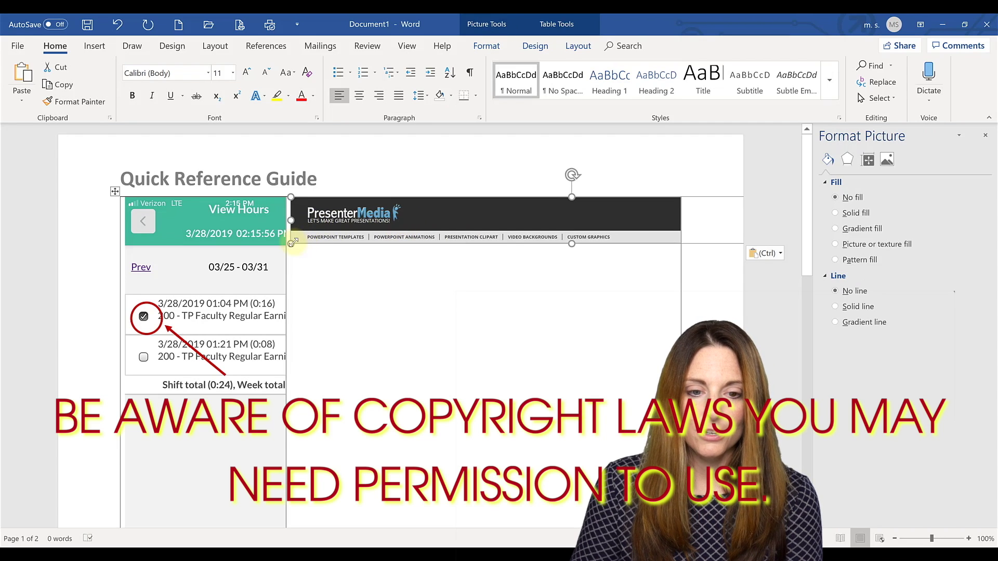
left_click_drag(294, 242, 340, 239)
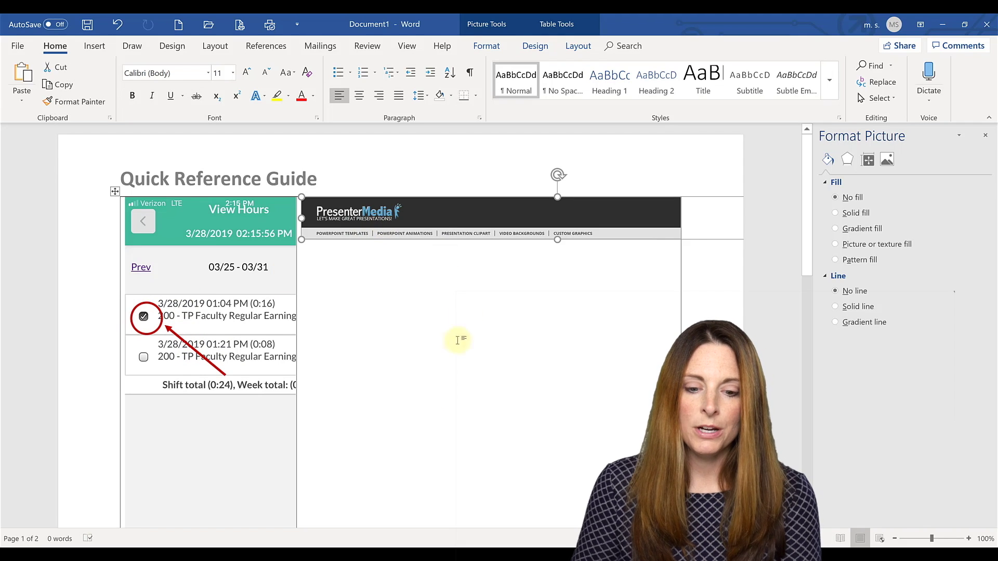
Switch to the document QRG - How to Clock-in and out and review its steps, annotated screenshots and reminders.
mouse_move(439, 546)
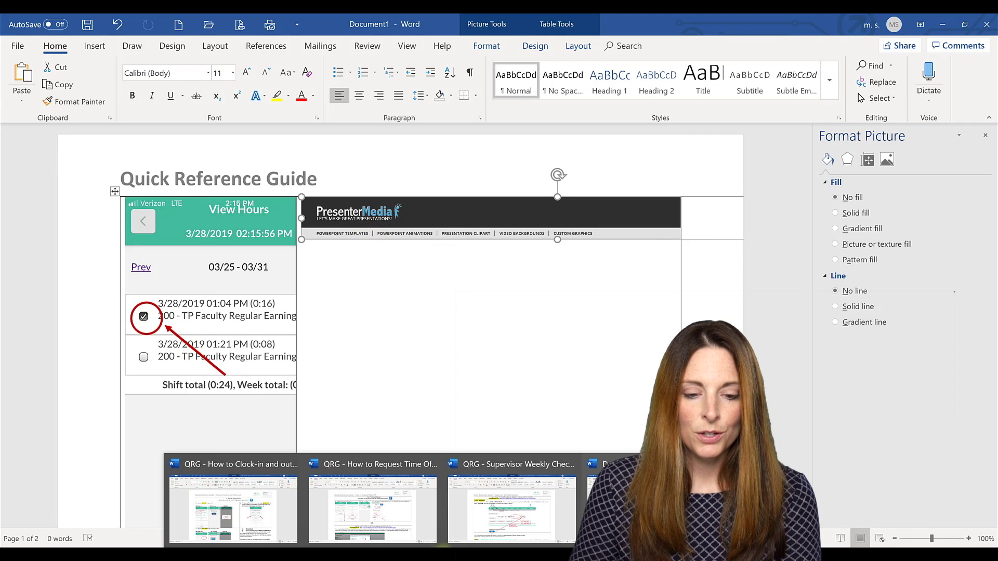
left_click(289, 468)
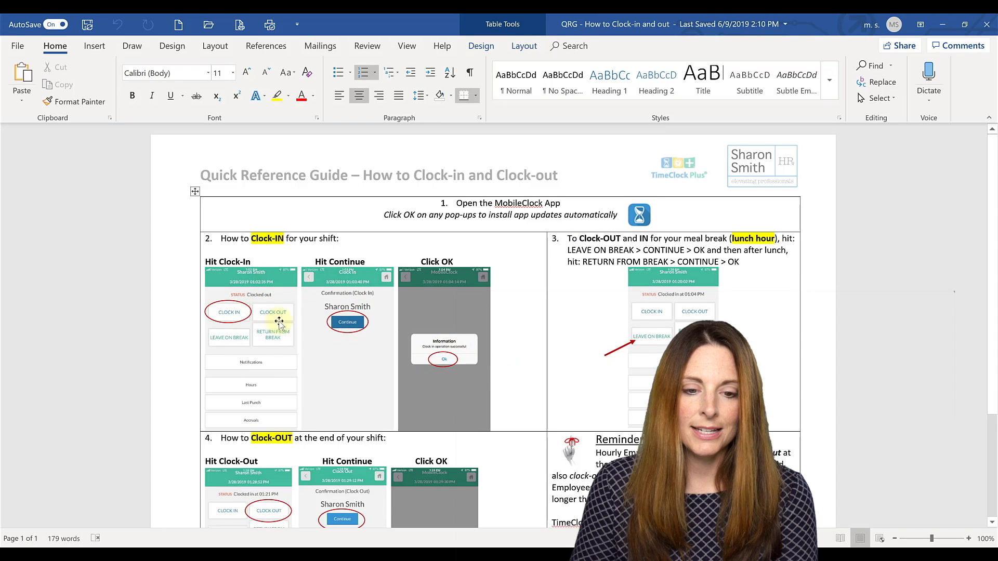
scroll(460, 362, "down", 3)
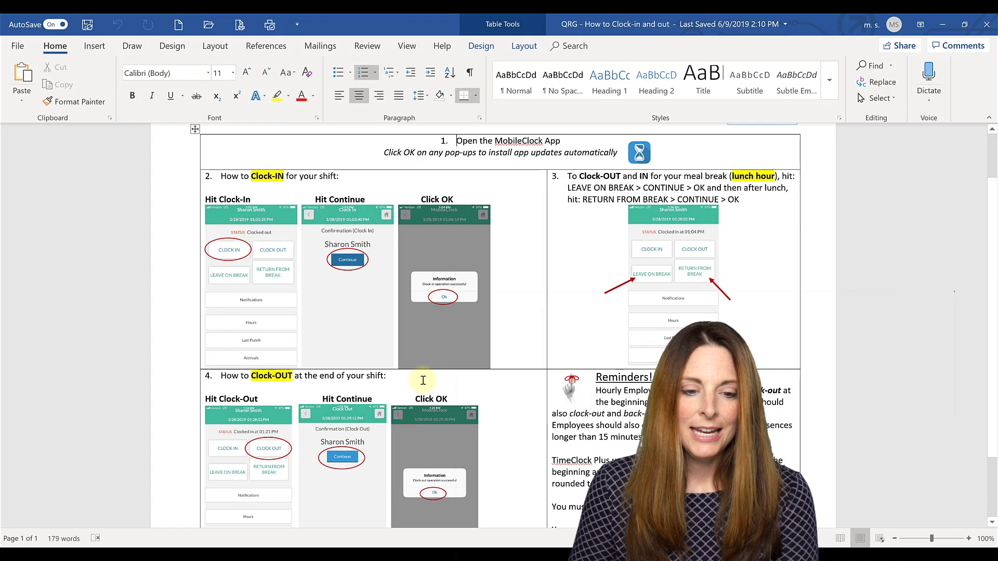
scroll(423, 381, "down", 1)
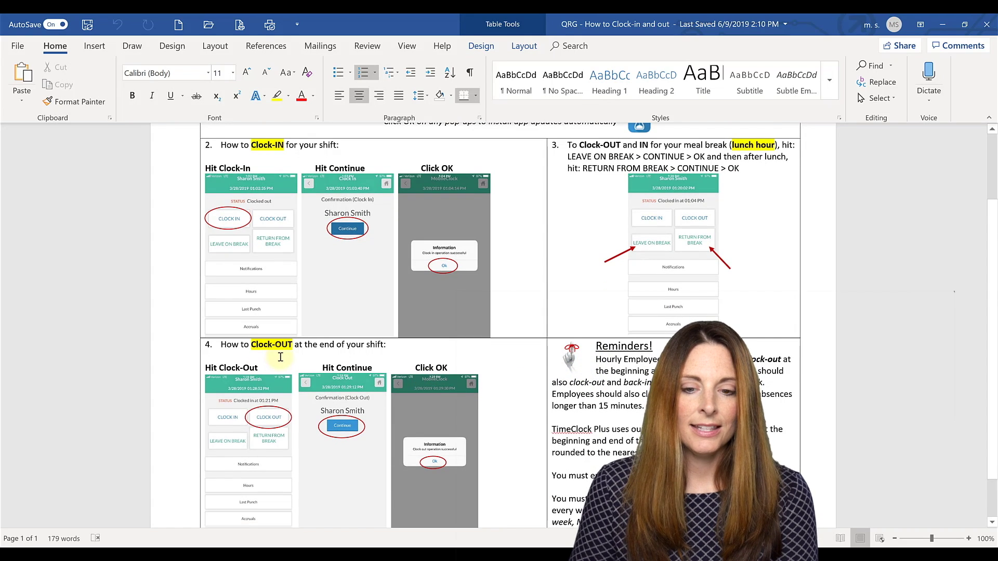
scroll(280, 357, "down", 1)
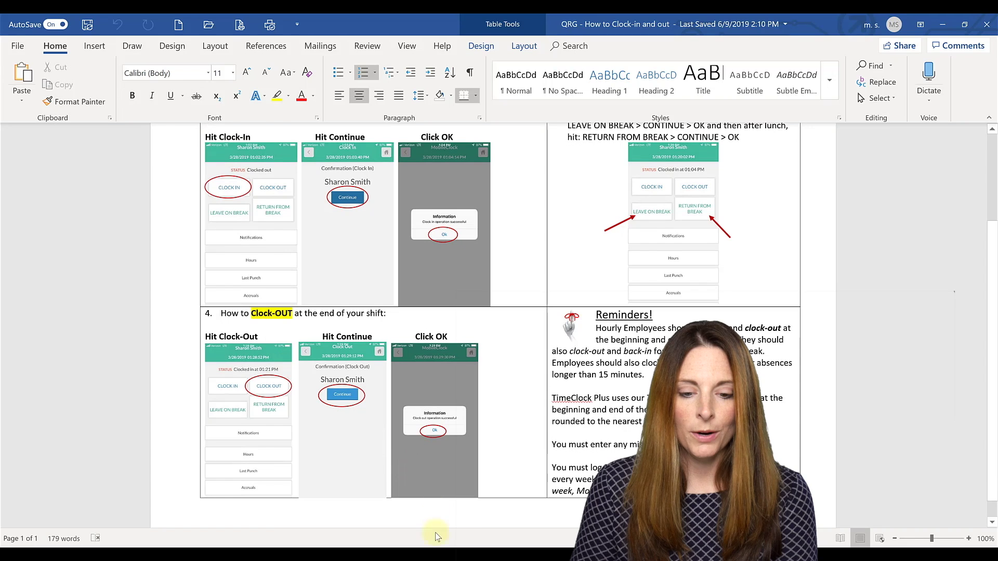
Switch to the document QRG - How to Request Time Off and review its app and dashboard instructions with annotated screenshots.
key("alt+Tab")
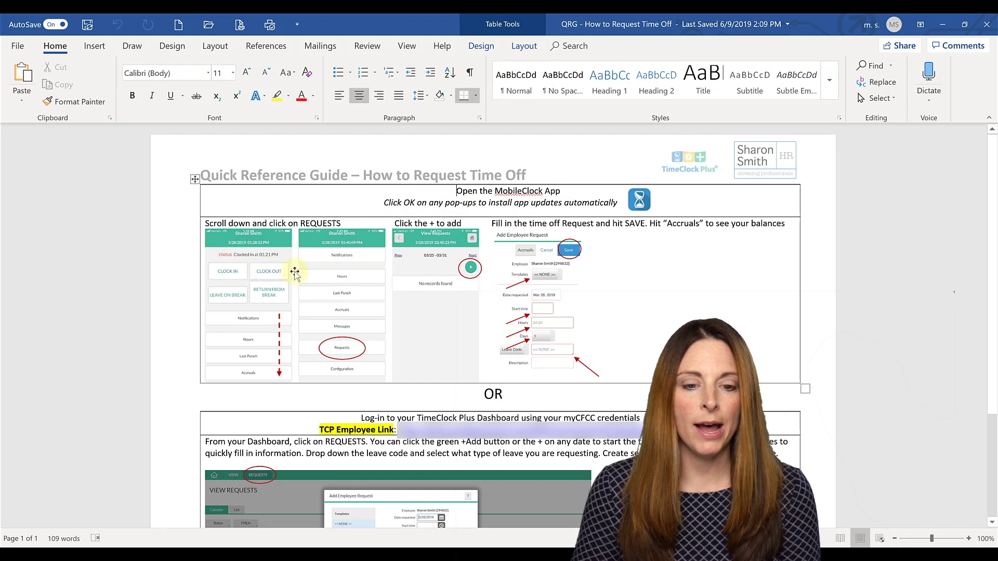
scroll(439, 387, "down", 5)
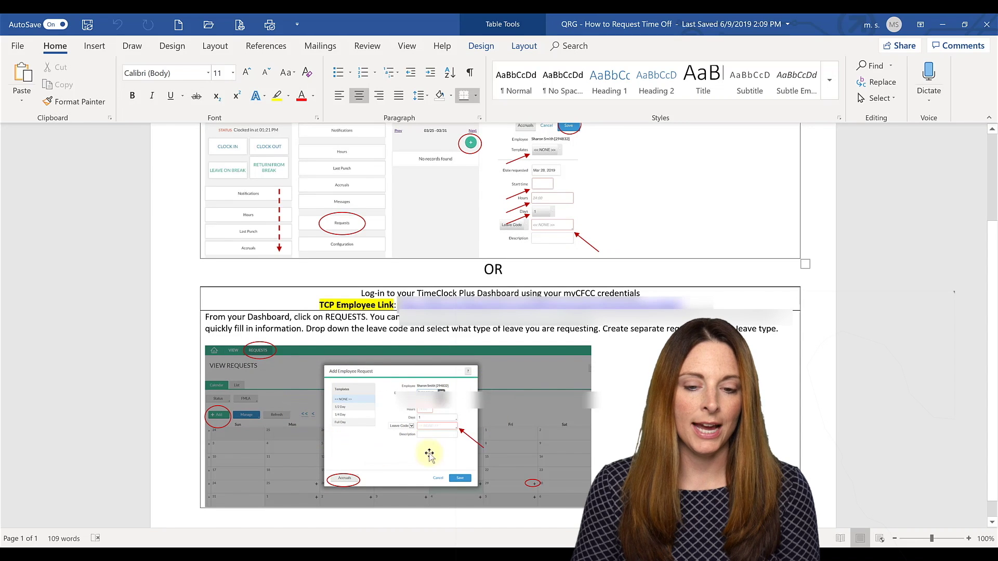
scroll(514, 432, "up", 3)
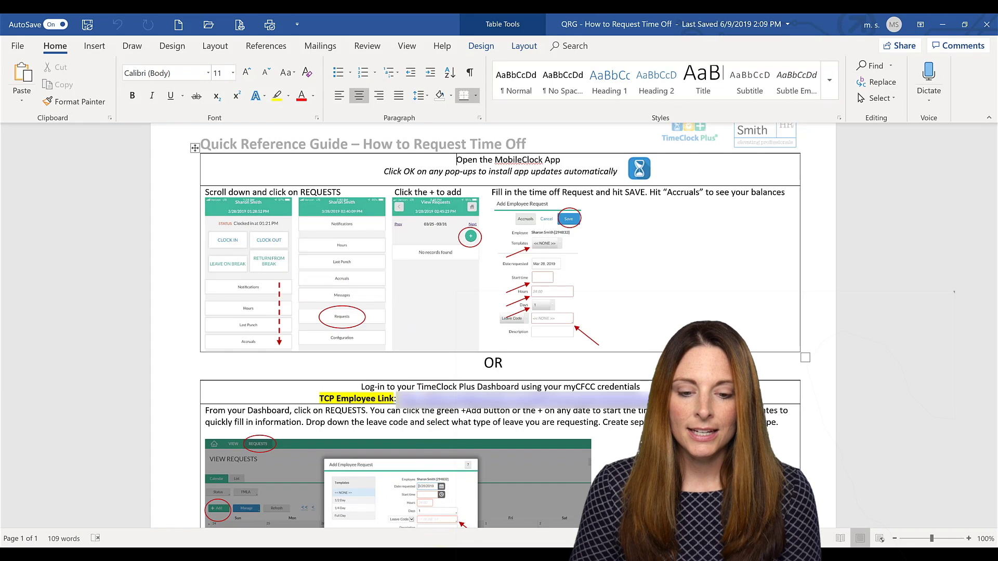
Switch to the document QRG - Supervisor Weekly Checklist and examine the "Drop Down and select Last Week" callout box.
mouse_move(441, 543)
left_click(483, 530)
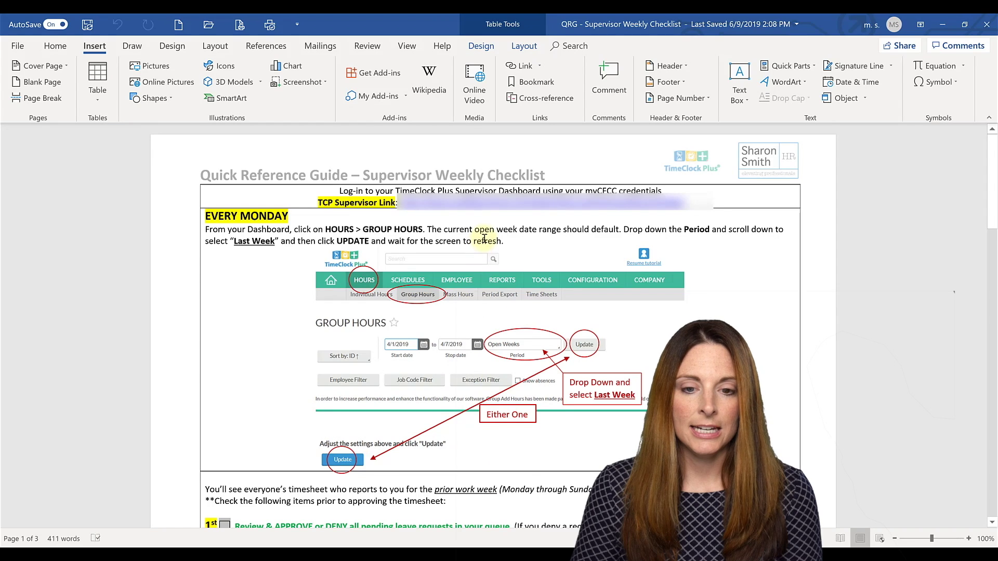
left_click(633, 375)
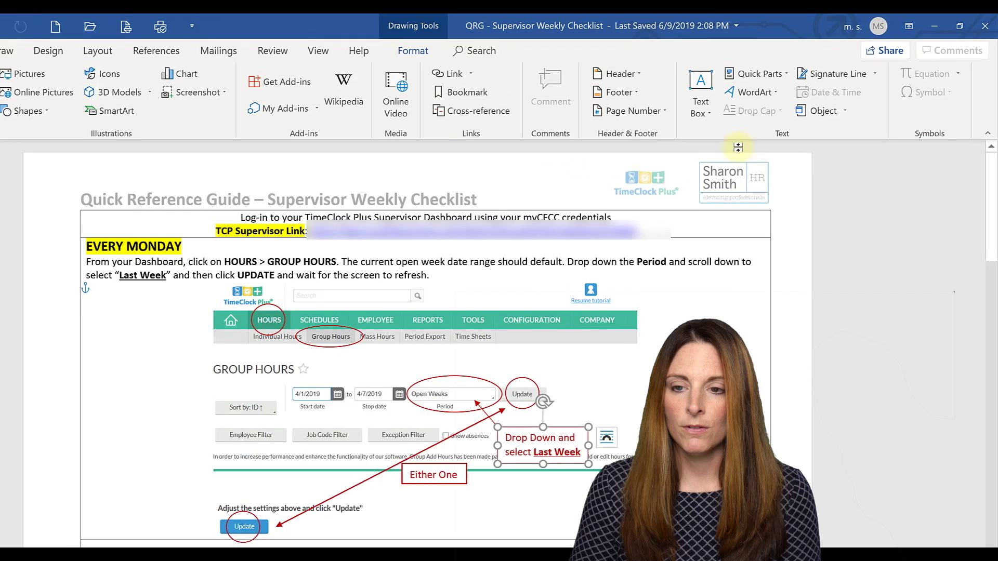
left_click(648, 334)
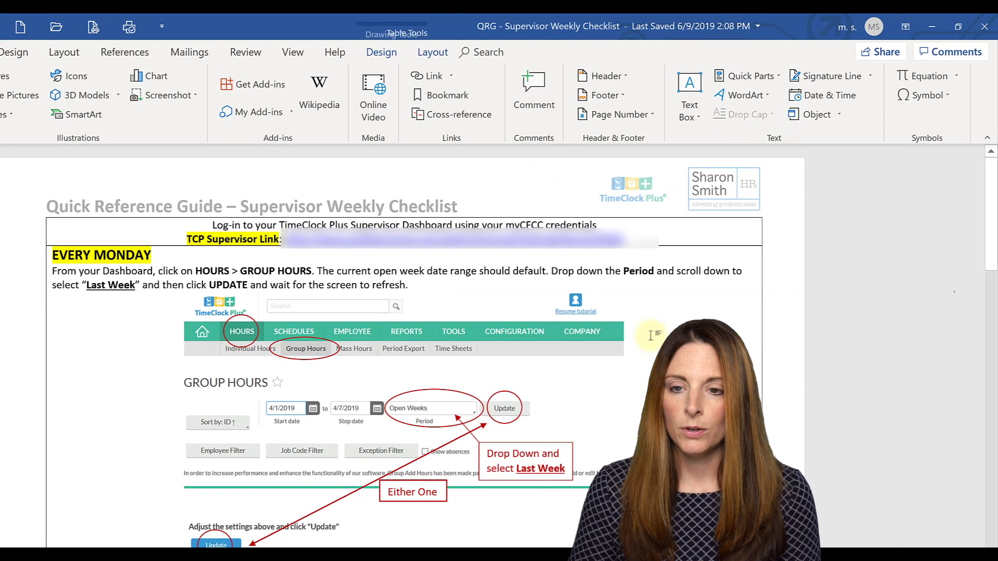
Draw a text box about 0.55" high and 1.32" wide beside the GROUP HOURS screenshot and enter "Type here".
left_click(692, 115)
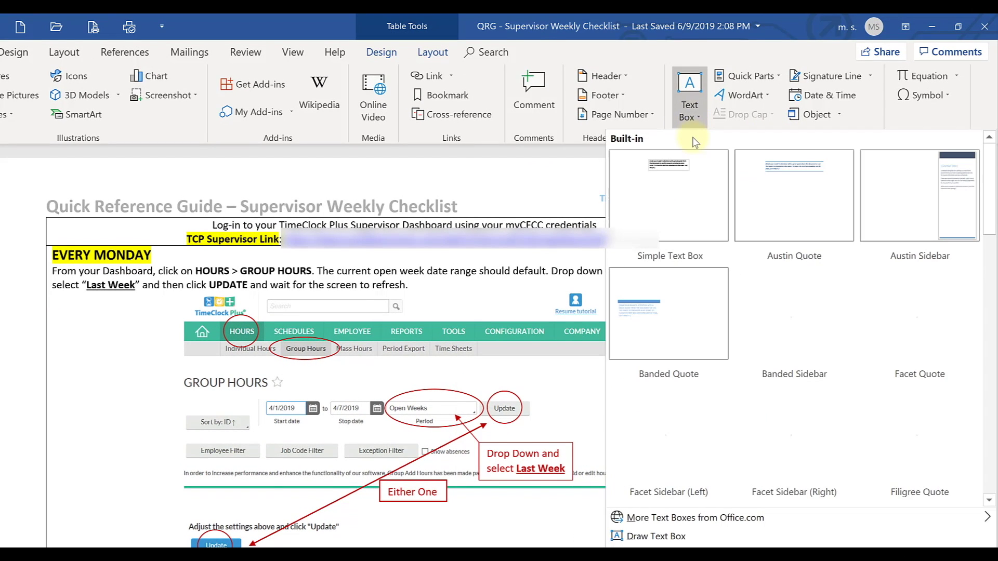
left_click(642, 535)
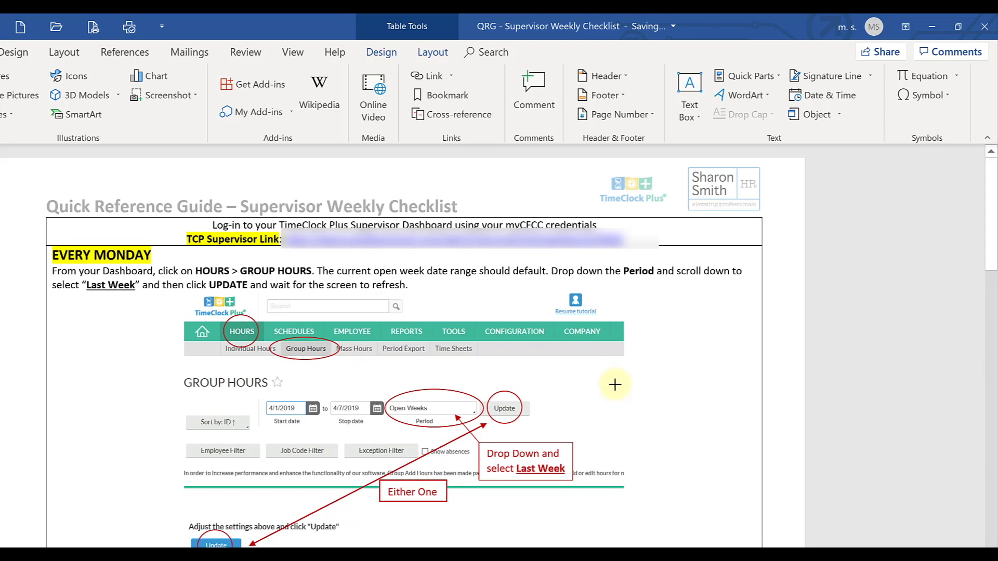
left_click_drag(615, 384, 710, 425)
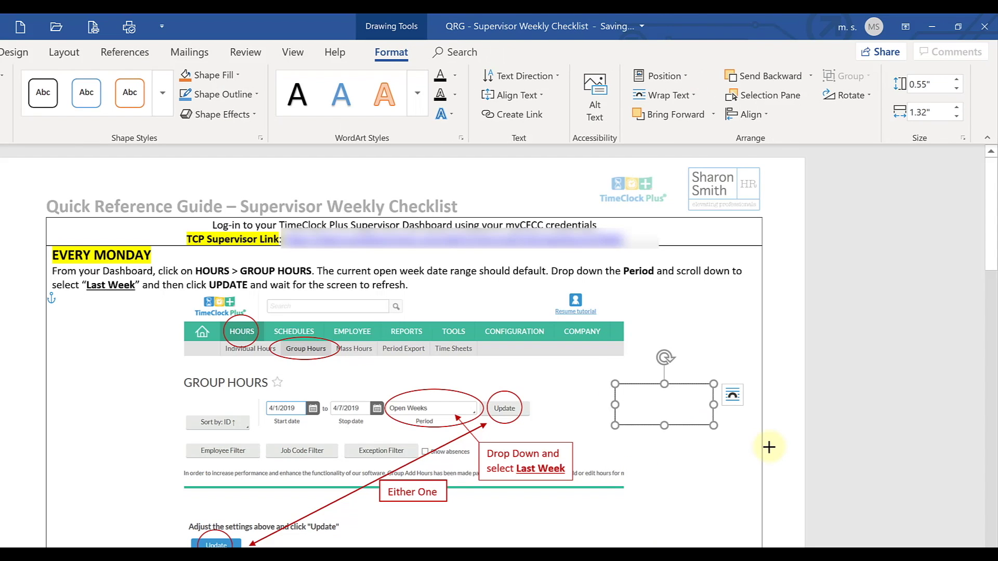
type("Type here")
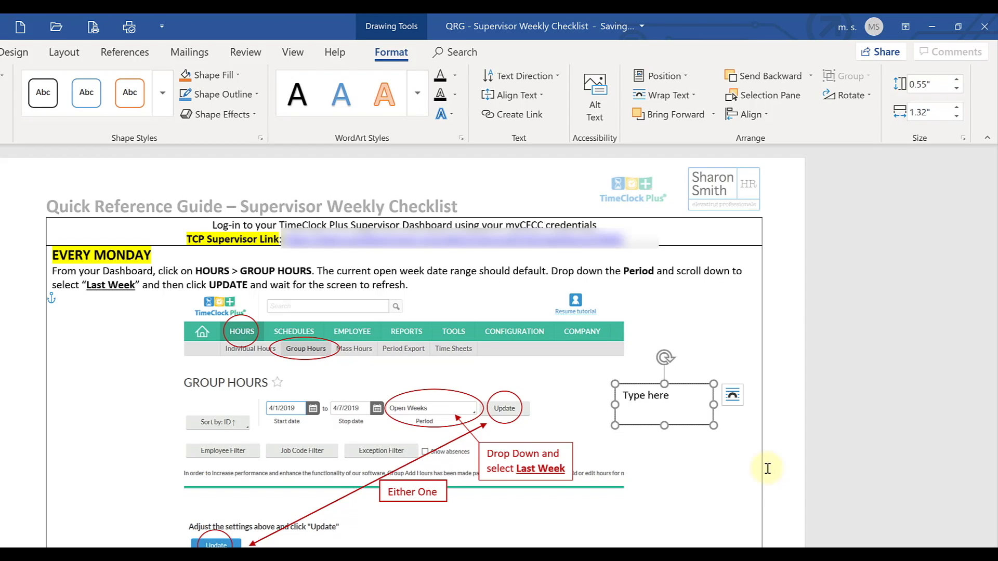
left_click(694, 430)
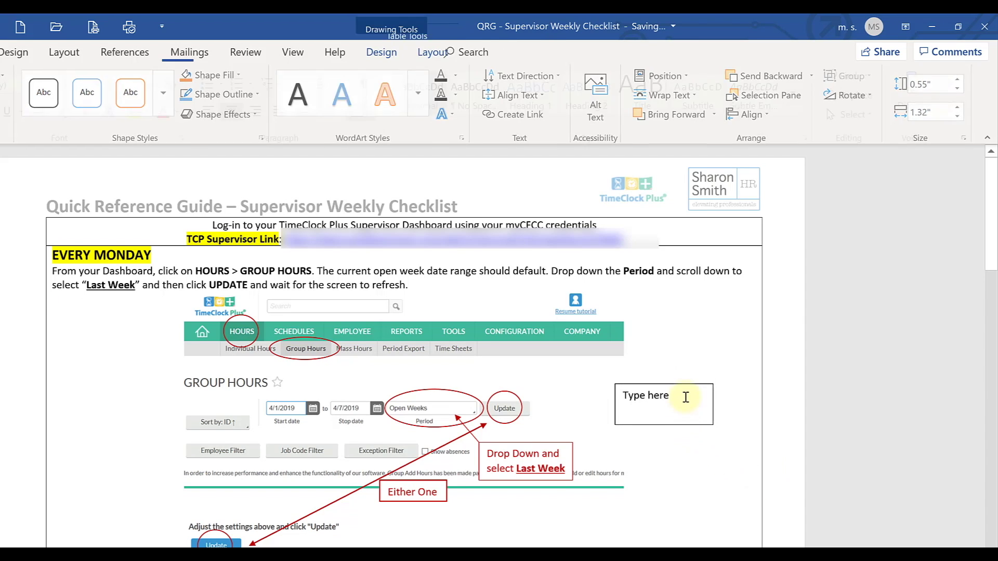
Format the "Type here" text box with a solid dark red outline 1.75 pt wide and red text.
left_click(686, 387)
right_click(686, 387)
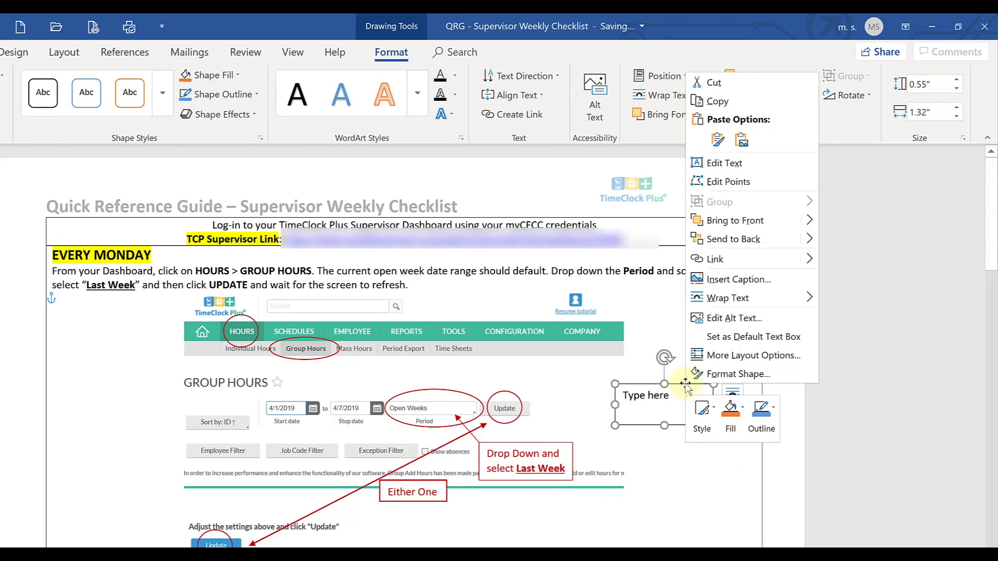
left_click(750, 374)
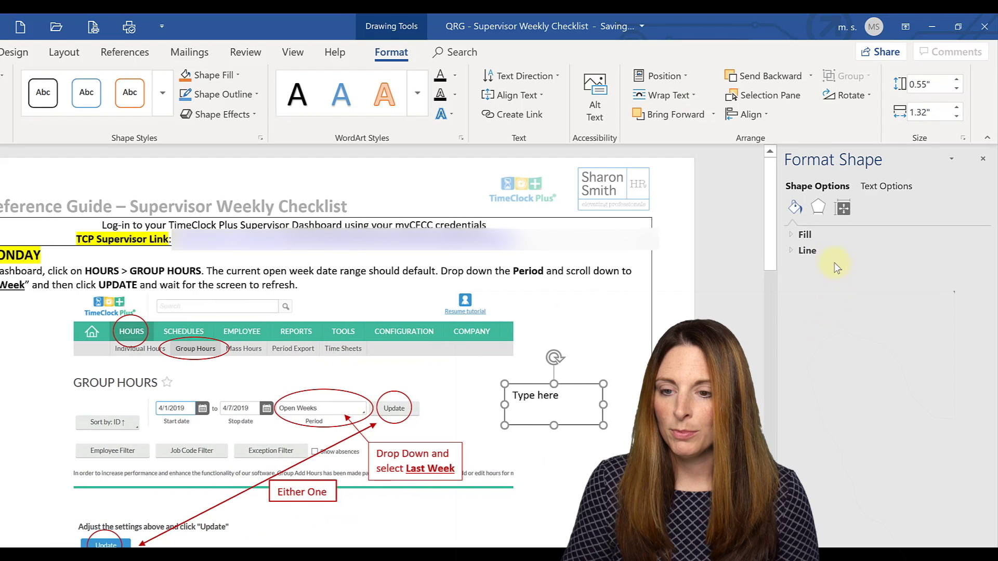
left_click(808, 251)
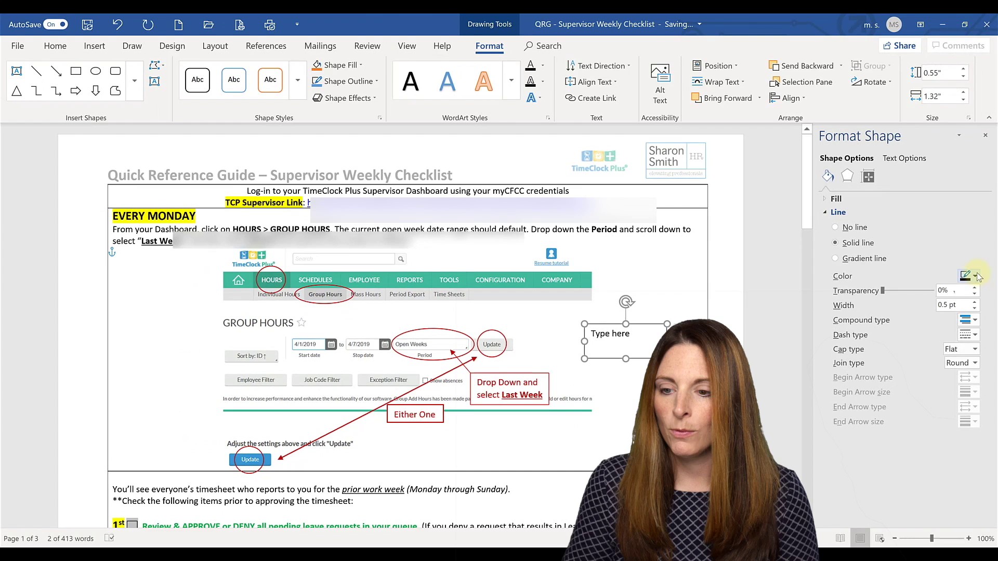
left_click(973, 292)
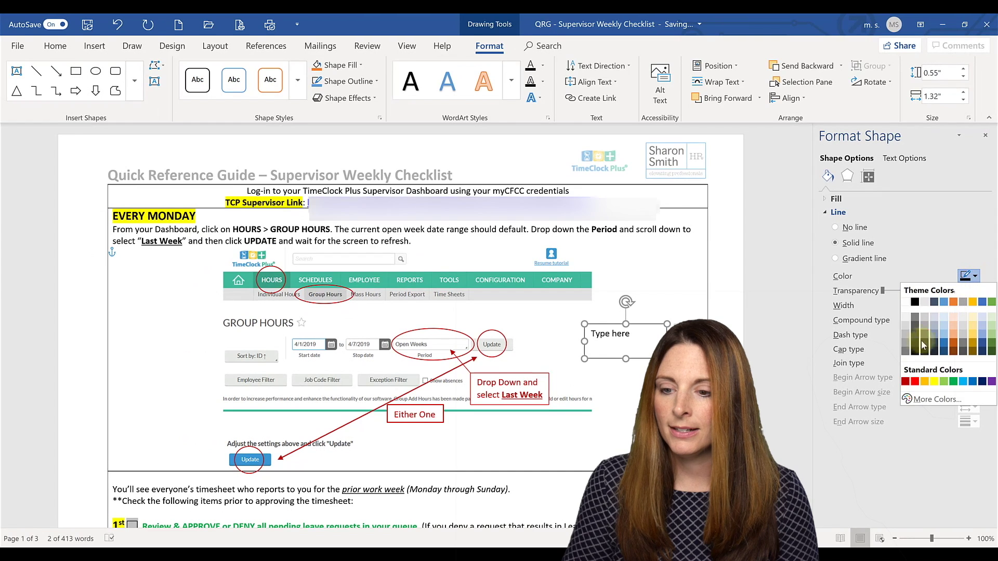
left_click(904, 382)
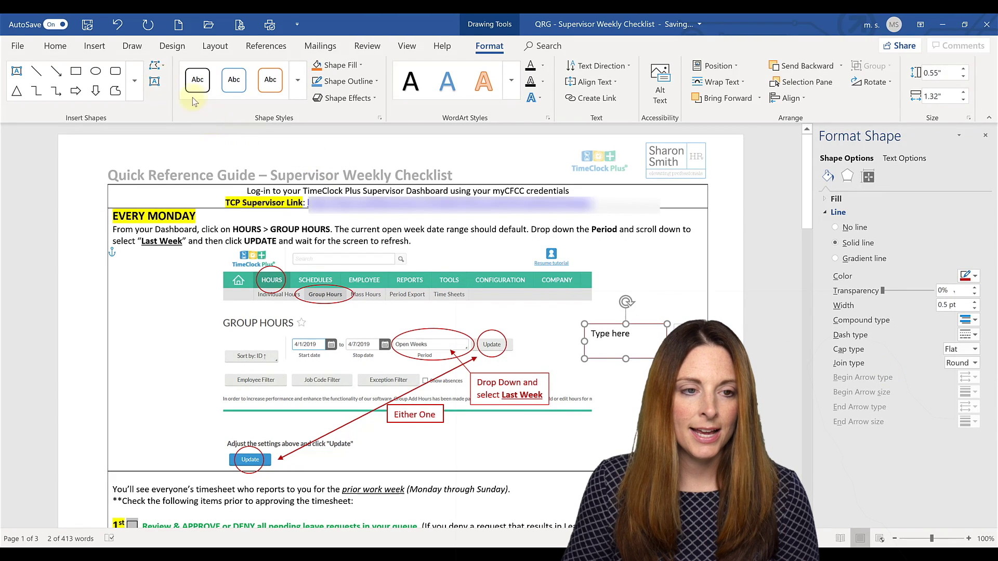
left_click(56, 46)
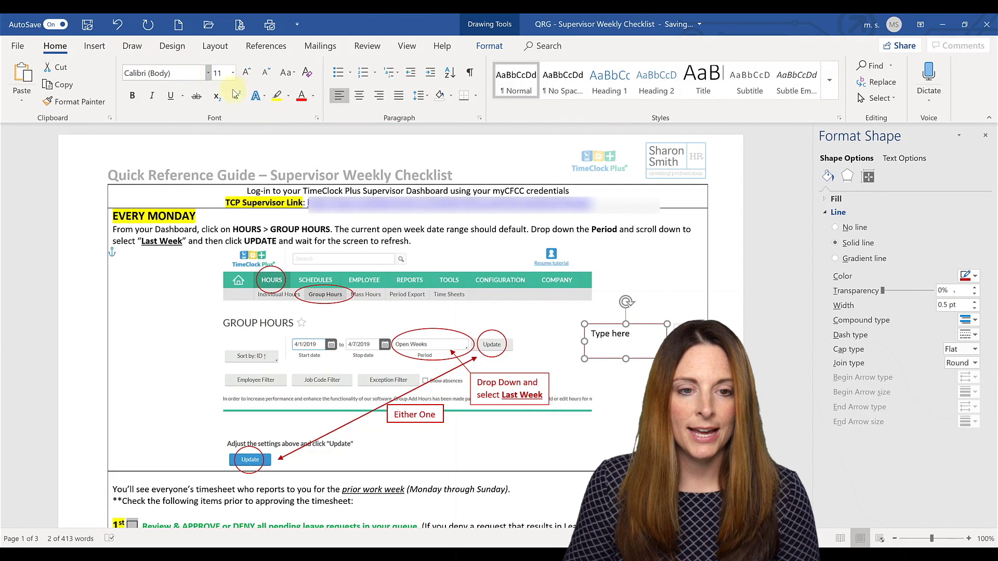
left_click(301, 95)
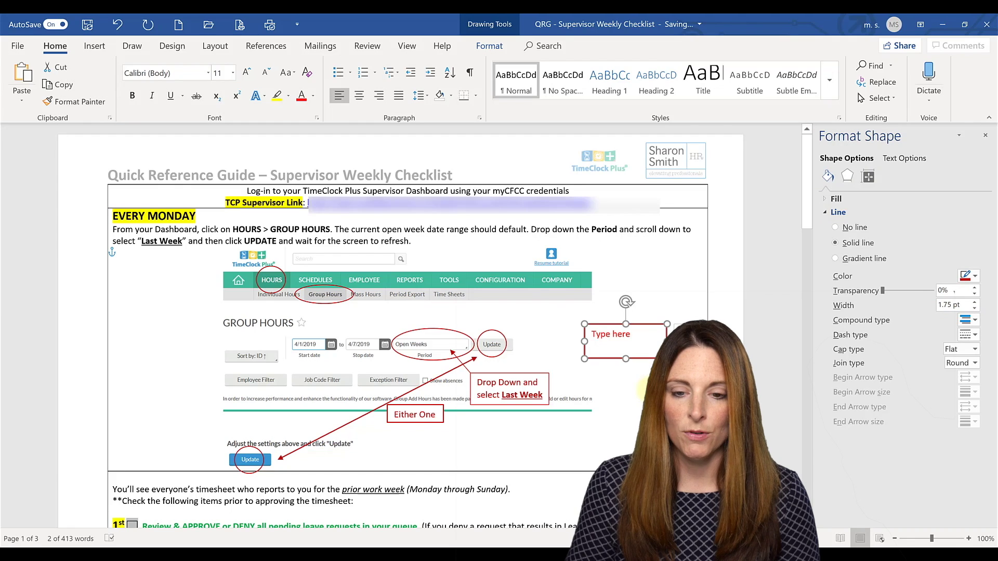
Deselect the "Type here" text box to check its new formatting and select it again by its border.
left_click(591, 366)
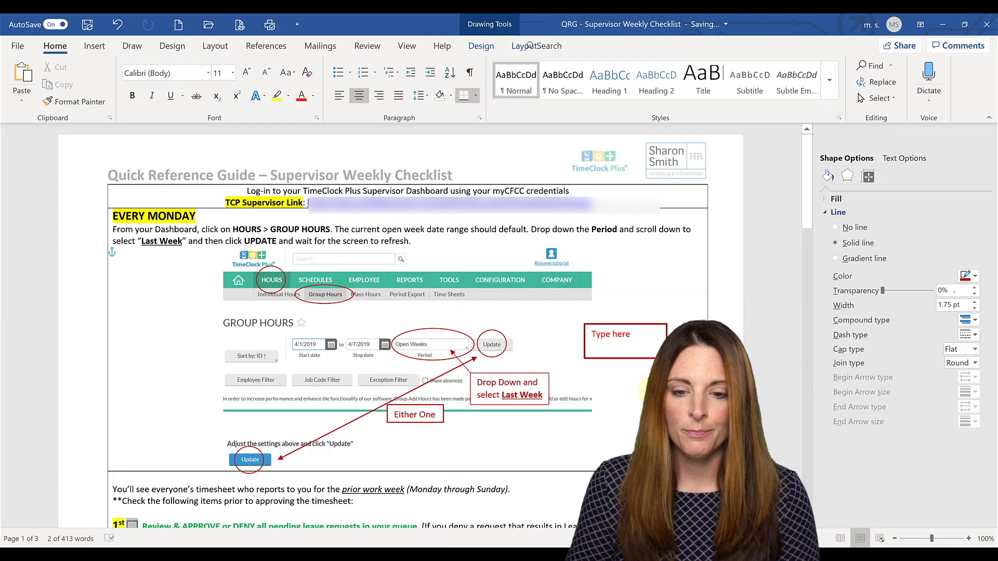
left_click(590, 358)
left_click(605, 360)
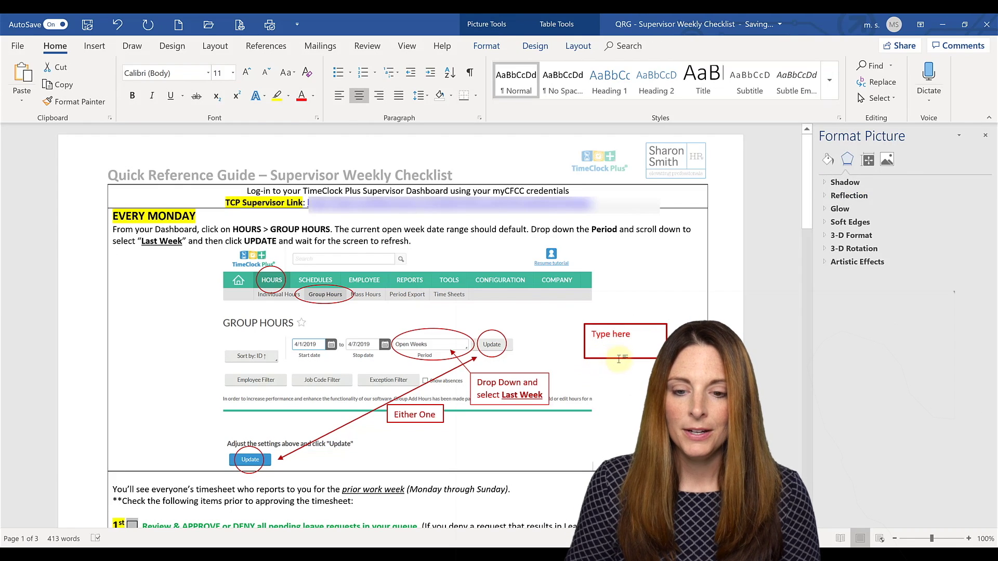
left_click(617, 326)
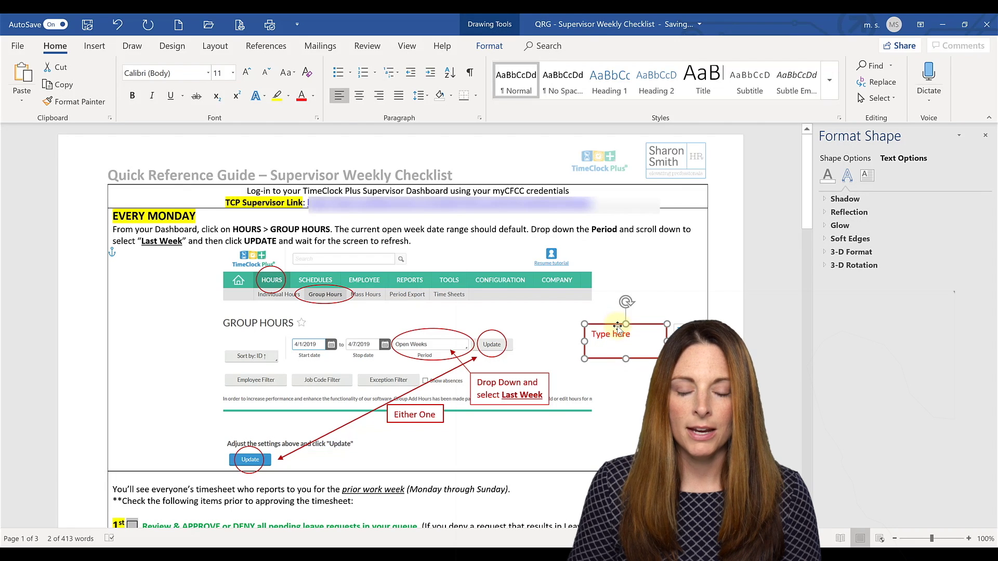